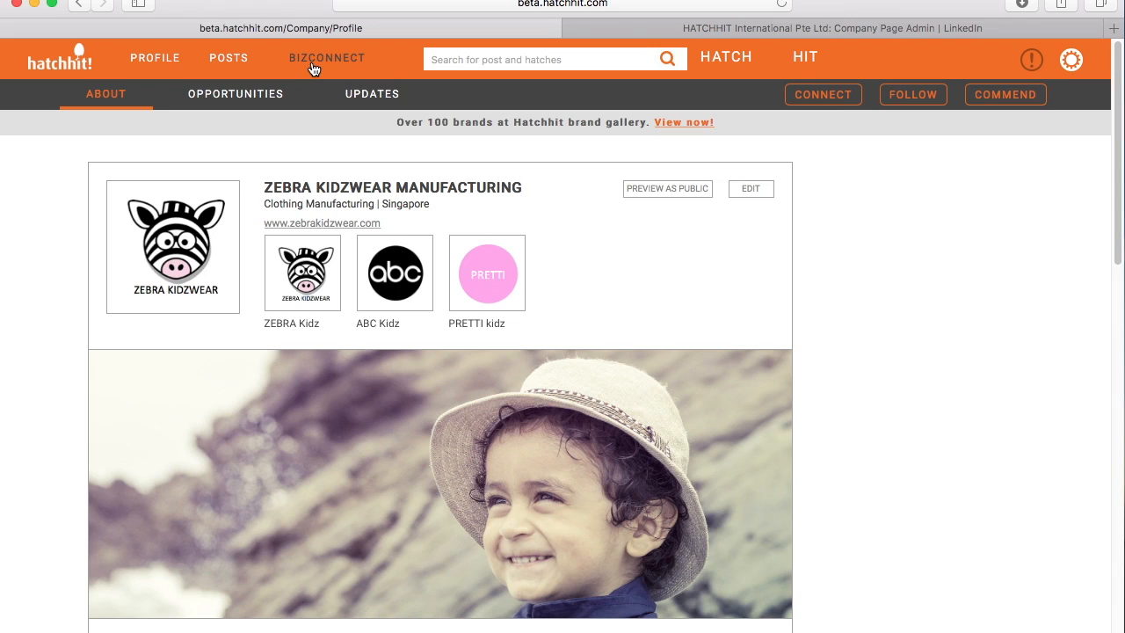
- Go to BizConnect from the top navigation to view its labels and connections
left_click(313, 63)
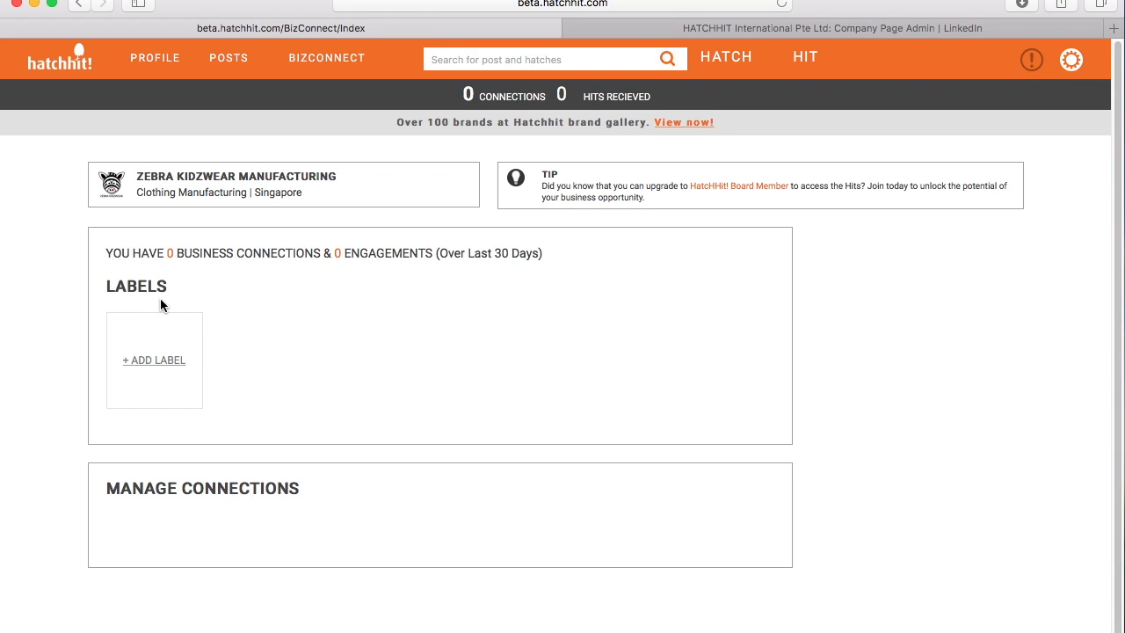
- Create a new BizConnect label of type Customers and save it
left_click(154, 363)
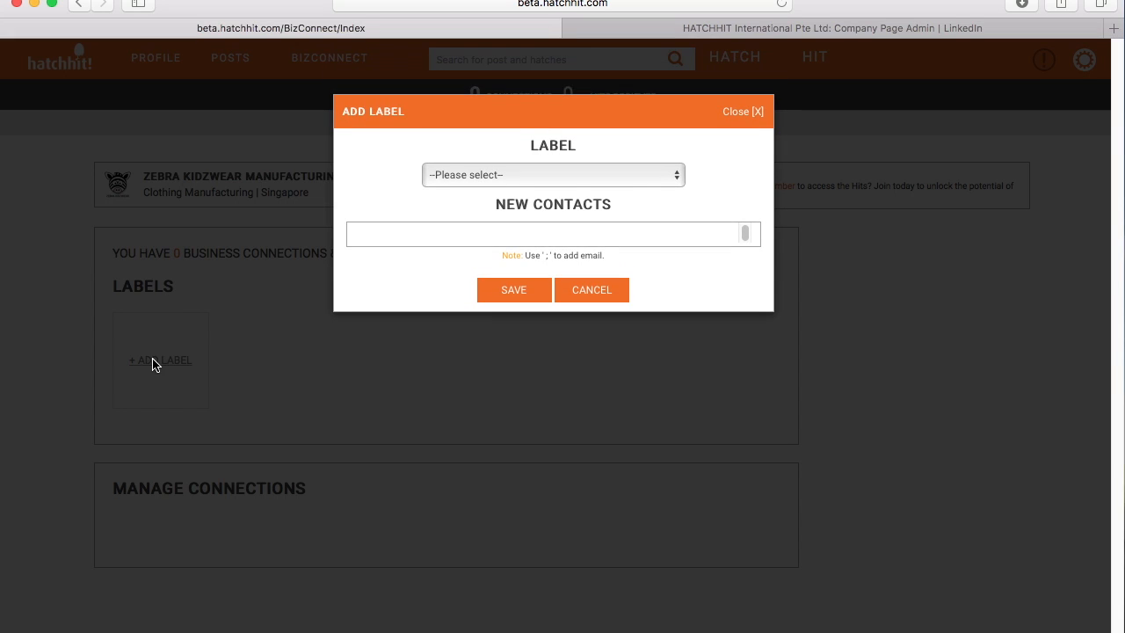
left_click(670, 179)
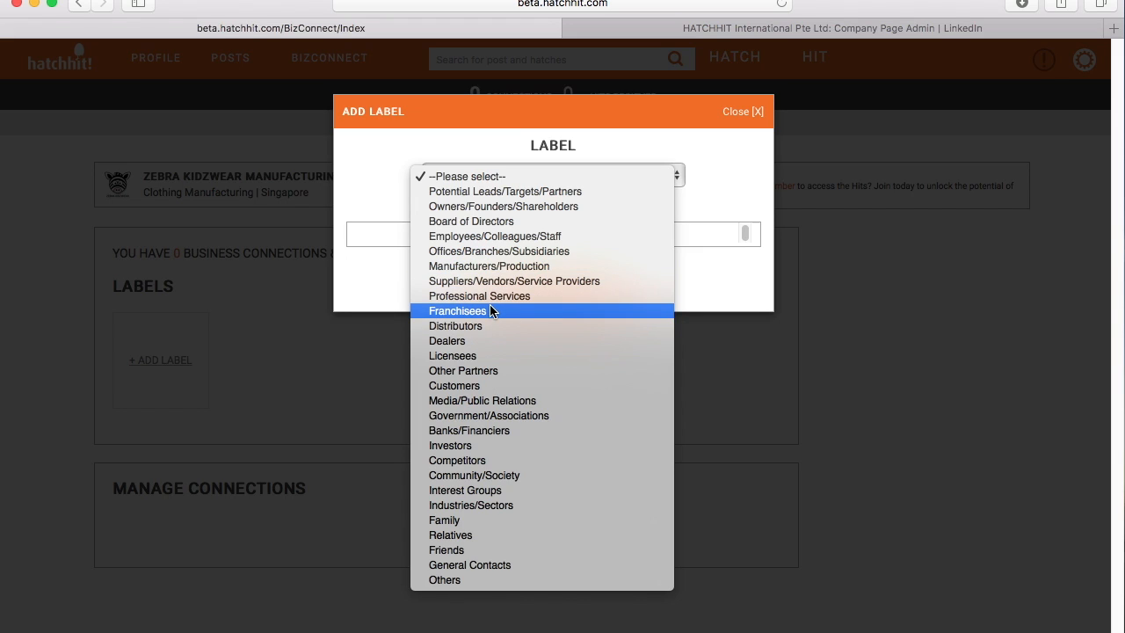
left_click(479, 386)
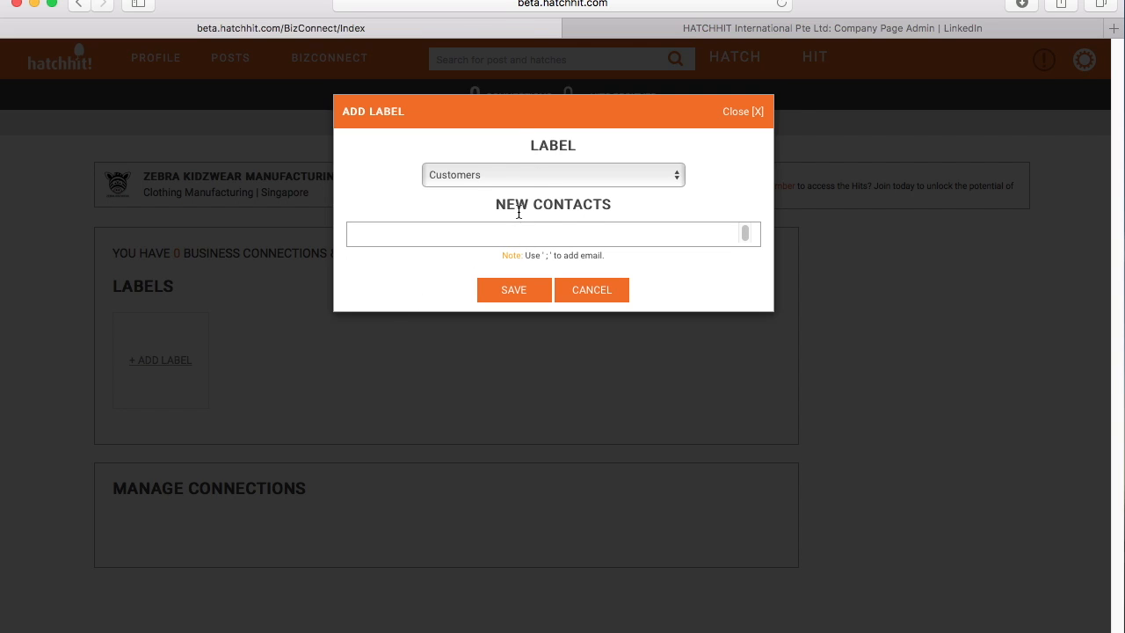
left_click(528, 289)
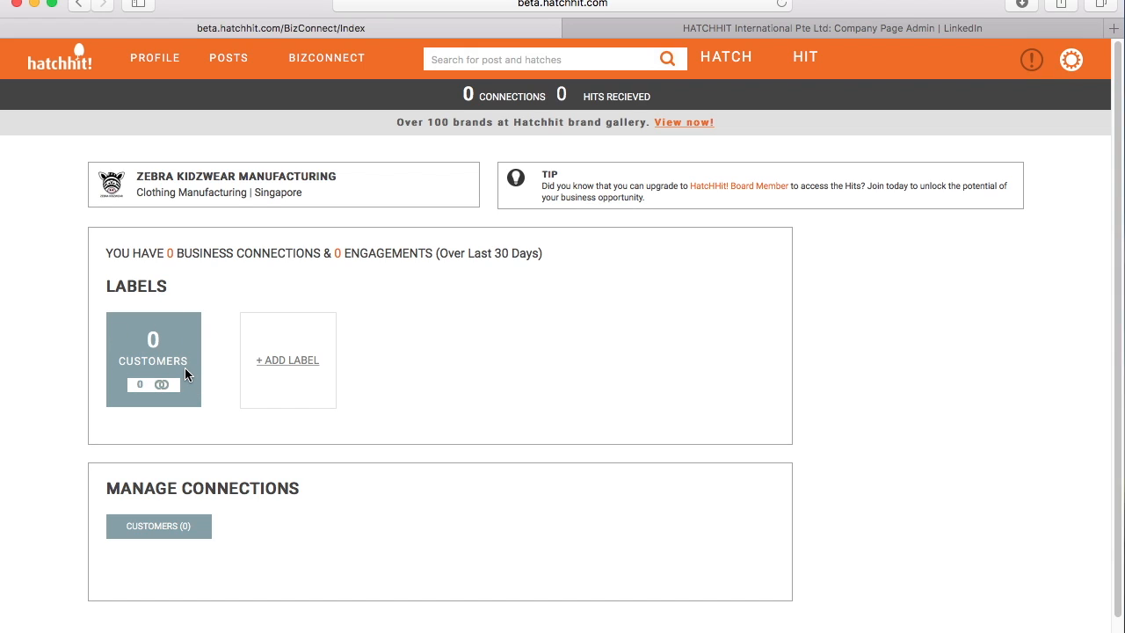
- In the Customers label's Email Setup, enter and save the first buyer's invitee e-mail
scroll(164, 484, "down", 1)
left_click(163, 484)
scroll(373, 502, "down", 2)
scroll(373, 502, "down", 3)
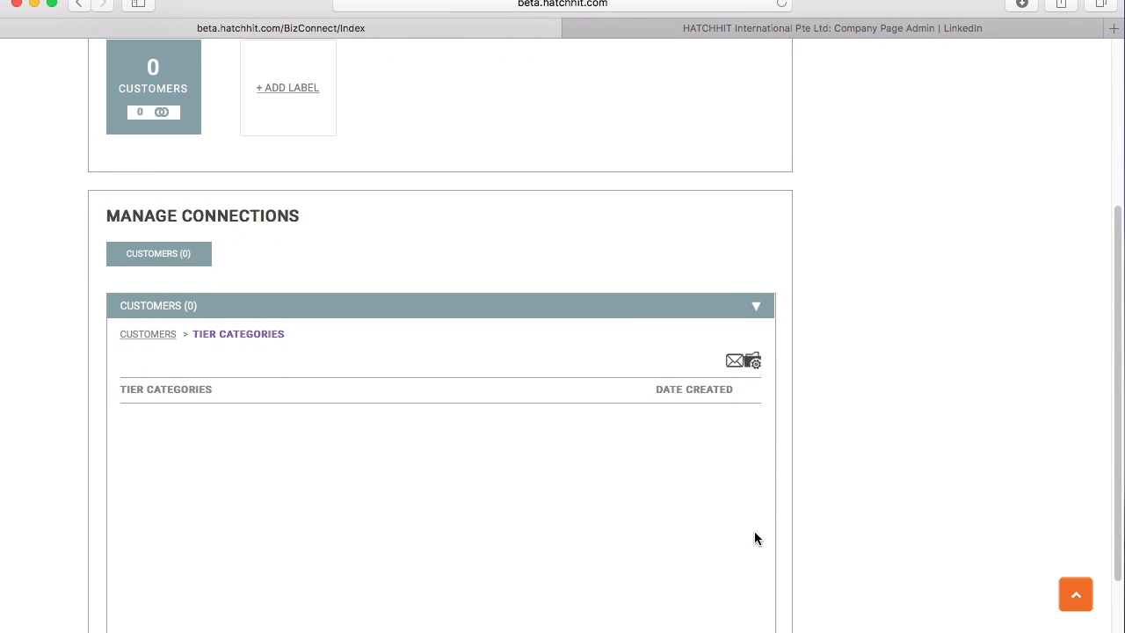
left_click(734, 368)
left_click(734, 391)
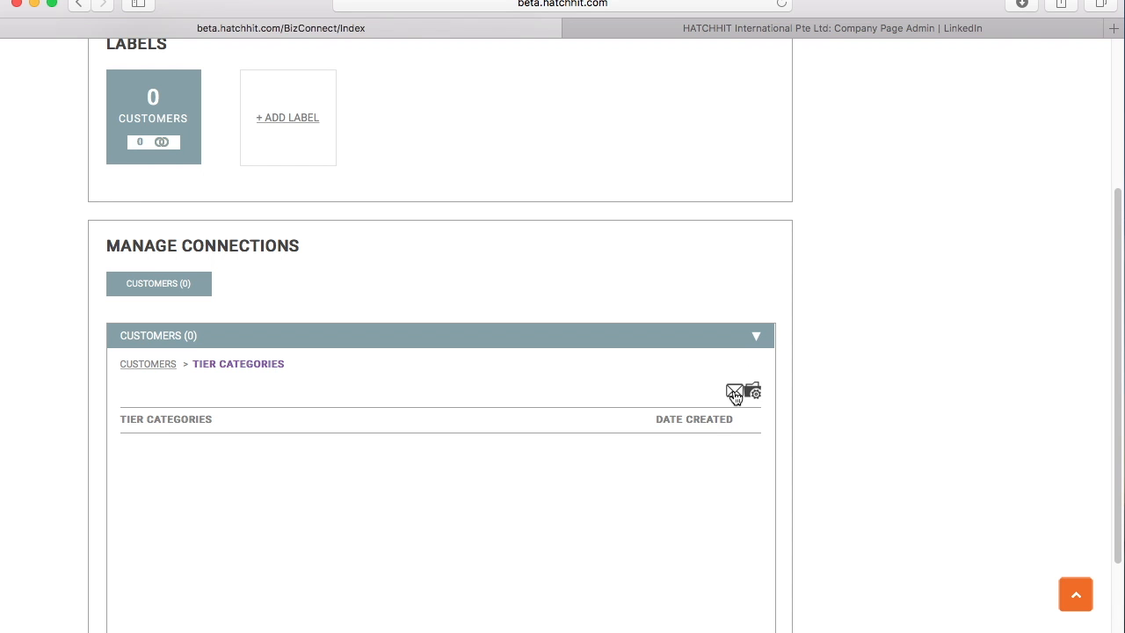
left_click(735, 392)
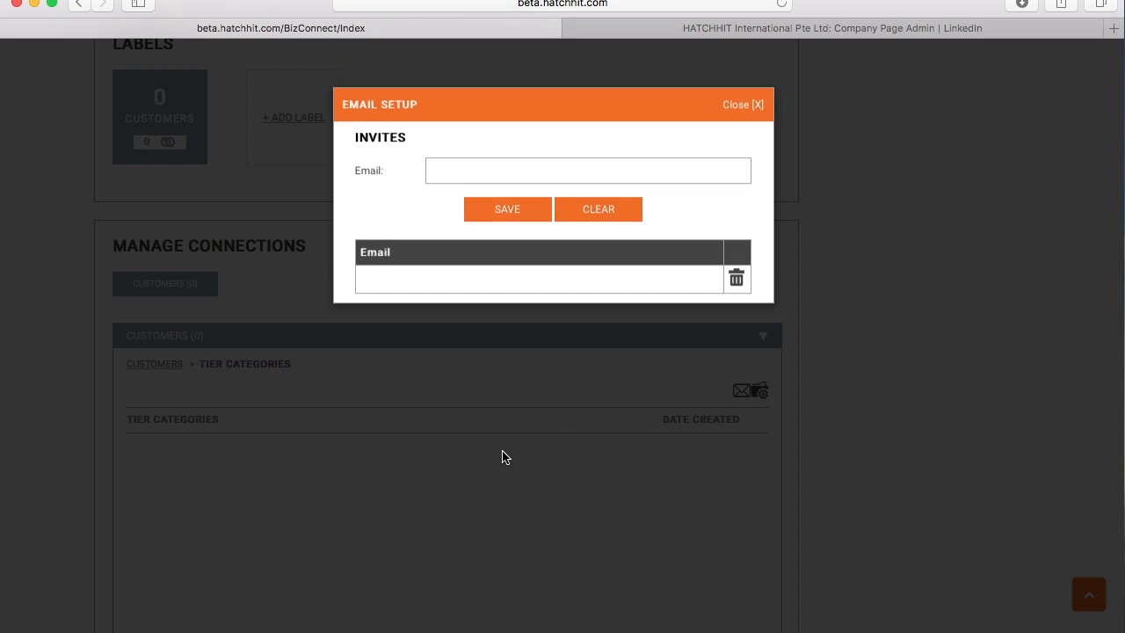
left_click(461, 176)
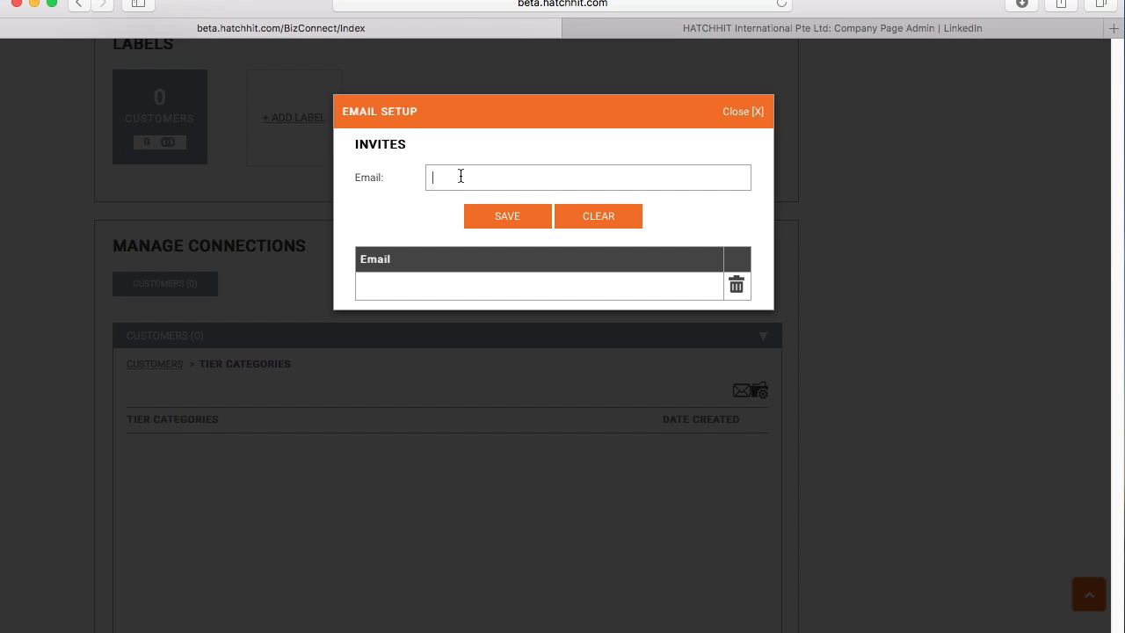
left_click(512, 216)
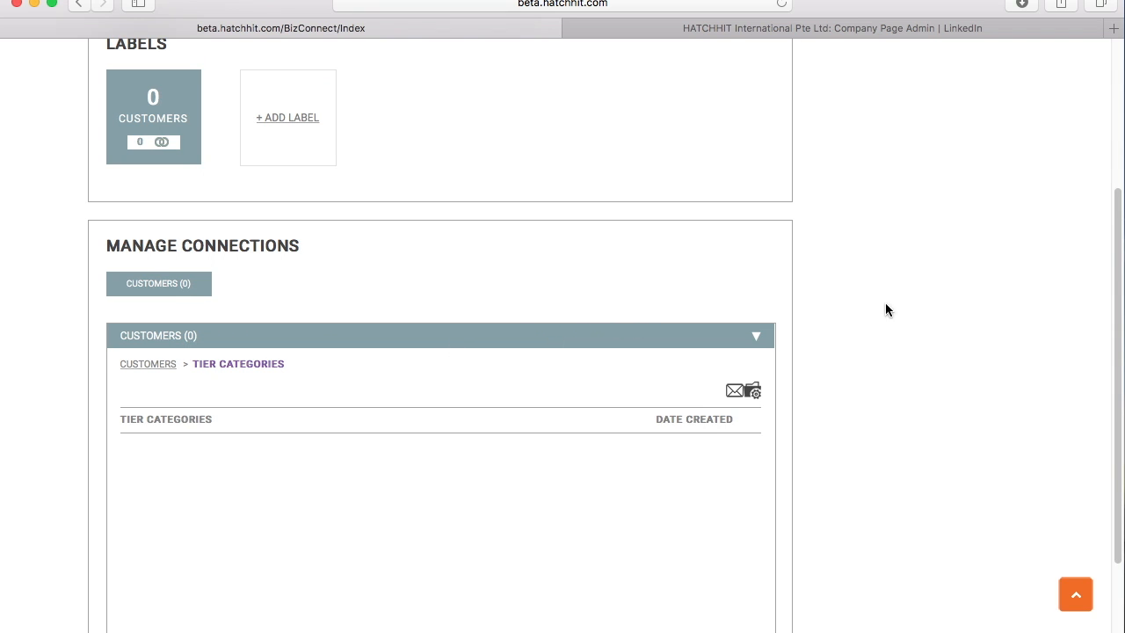
- Remove the blank row, save the second buyer's invitee e-mail, and close Email Setup
left_click(736, 391)
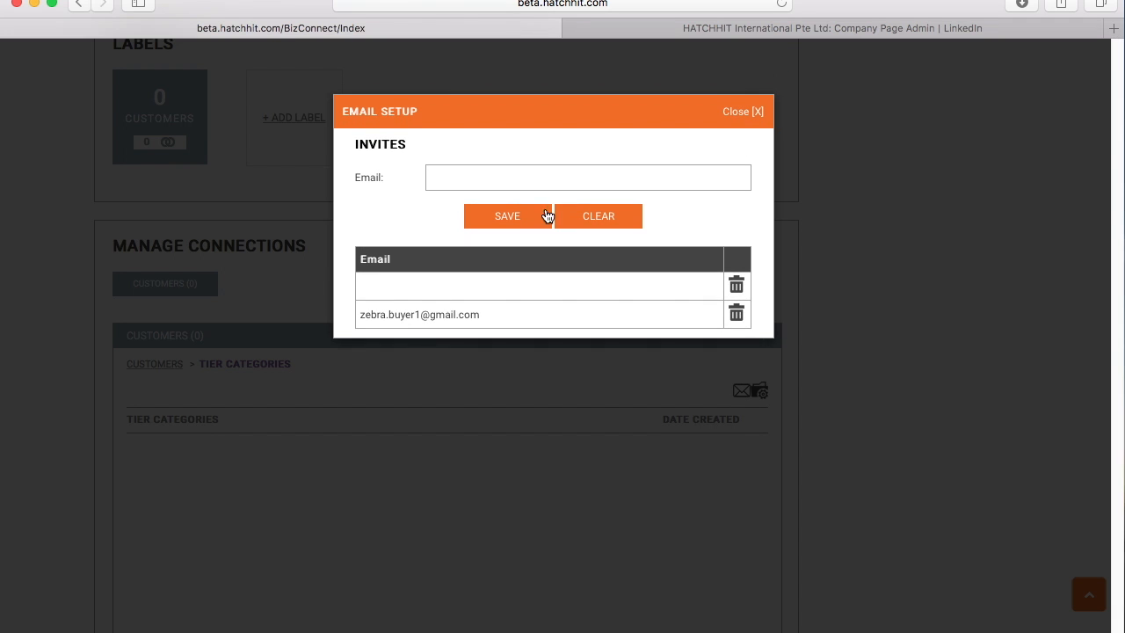
left_click(738, 284)
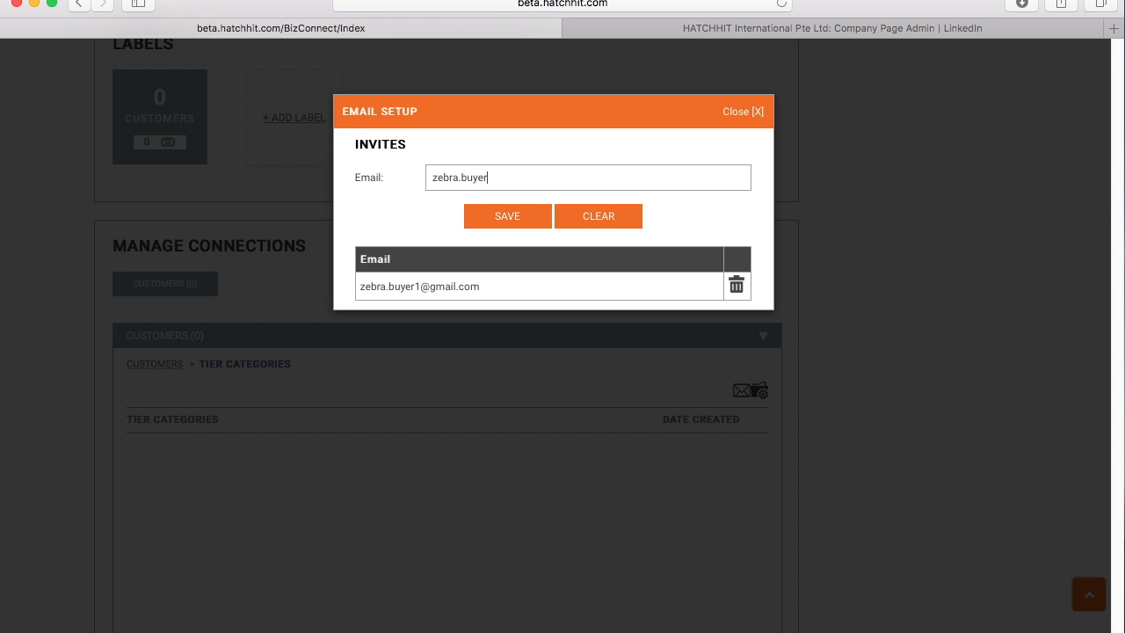
left_click(517, 218)
left_click(341, 321)
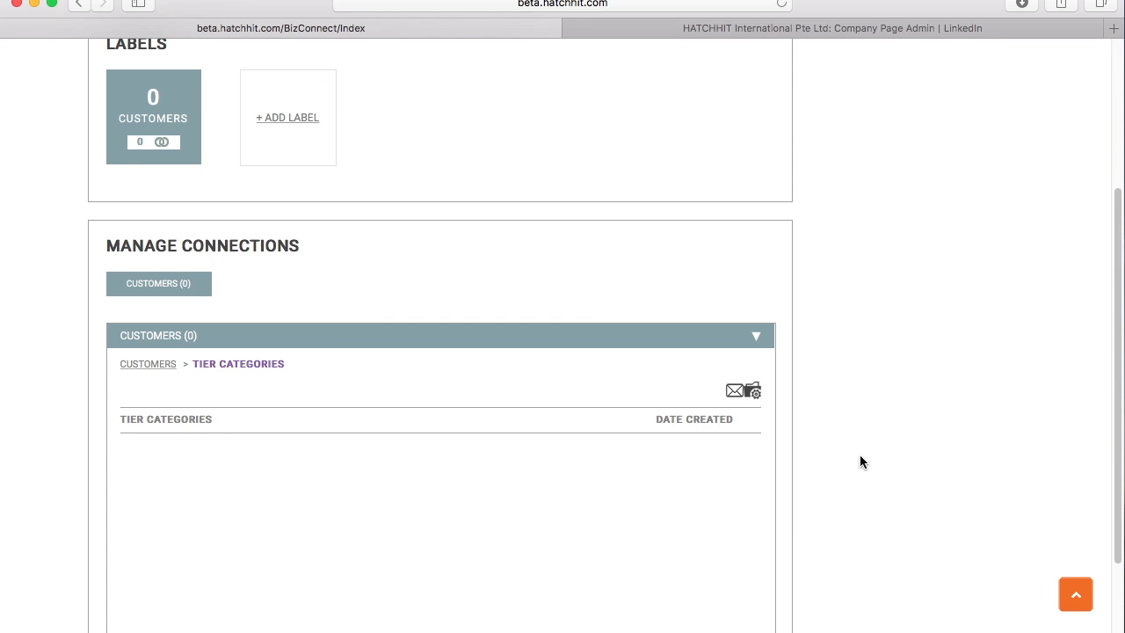
- Delete and confirm removal of the second Customers invitee e-mail, keeping only the first
scroll(859, 456, "down", 2)
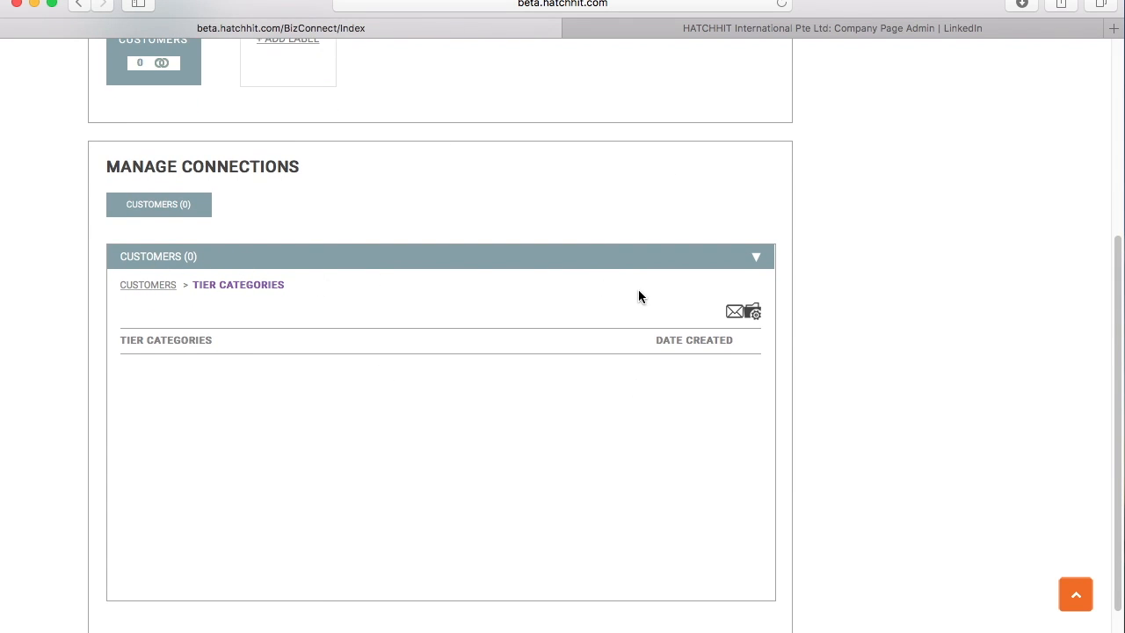
left_click(734, 312)
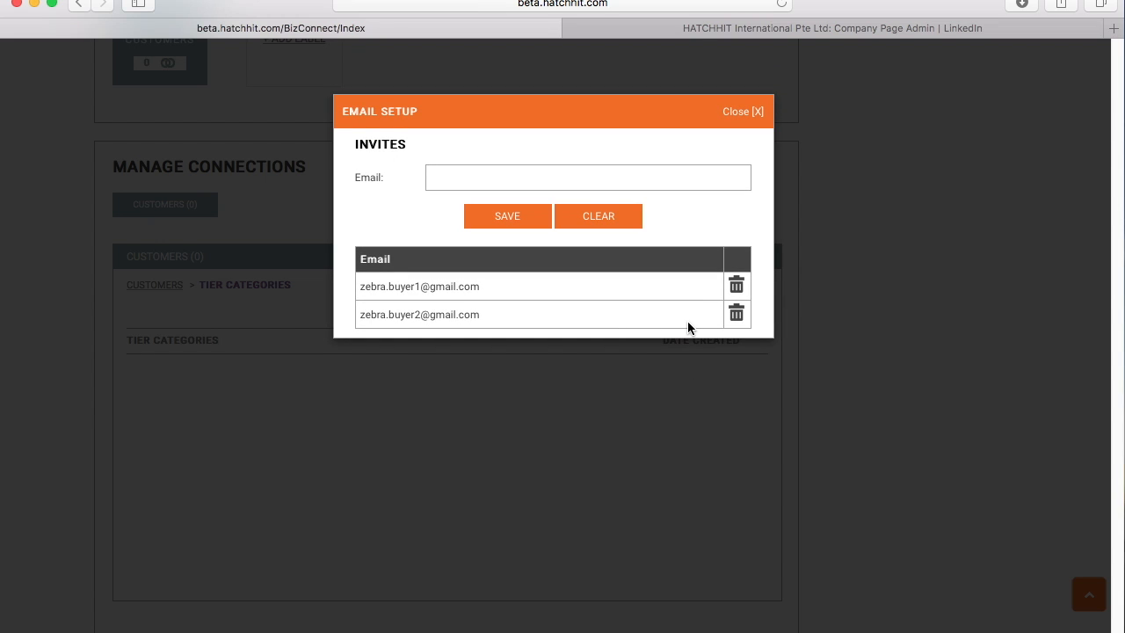
left_click(737, 315)
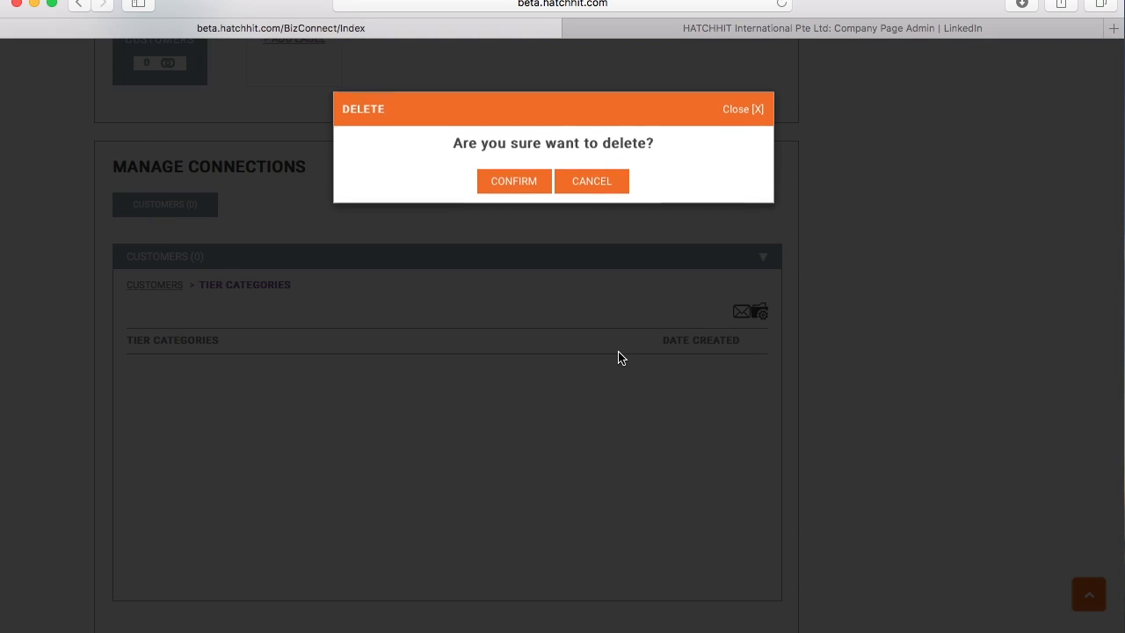
left_click(509, 186)
left_click(735, 316)
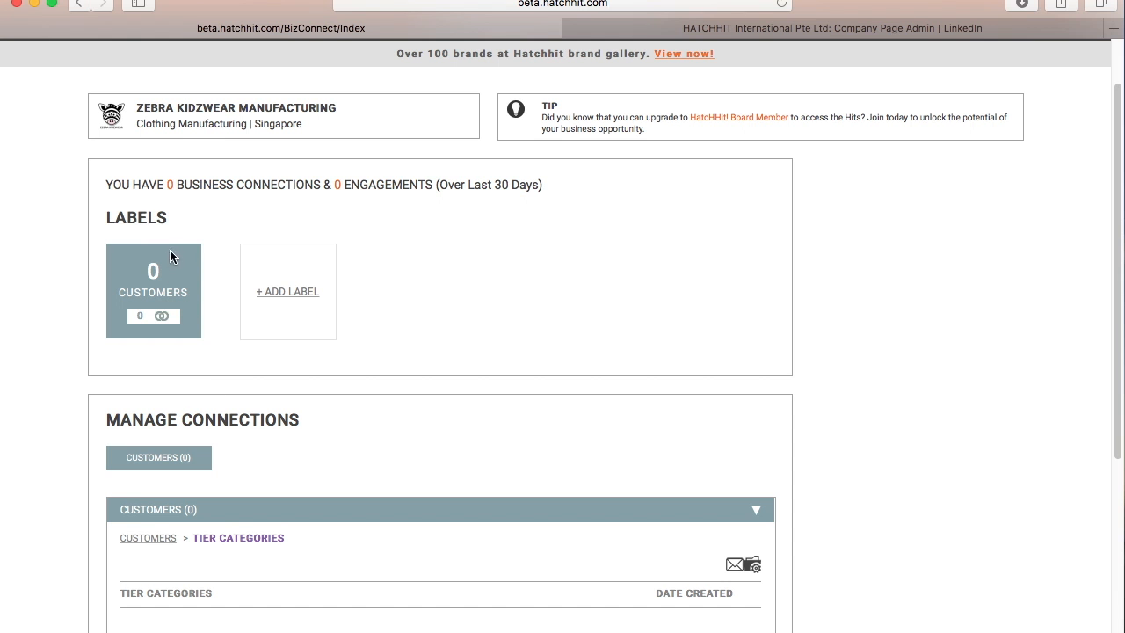
left_click(286, 293)
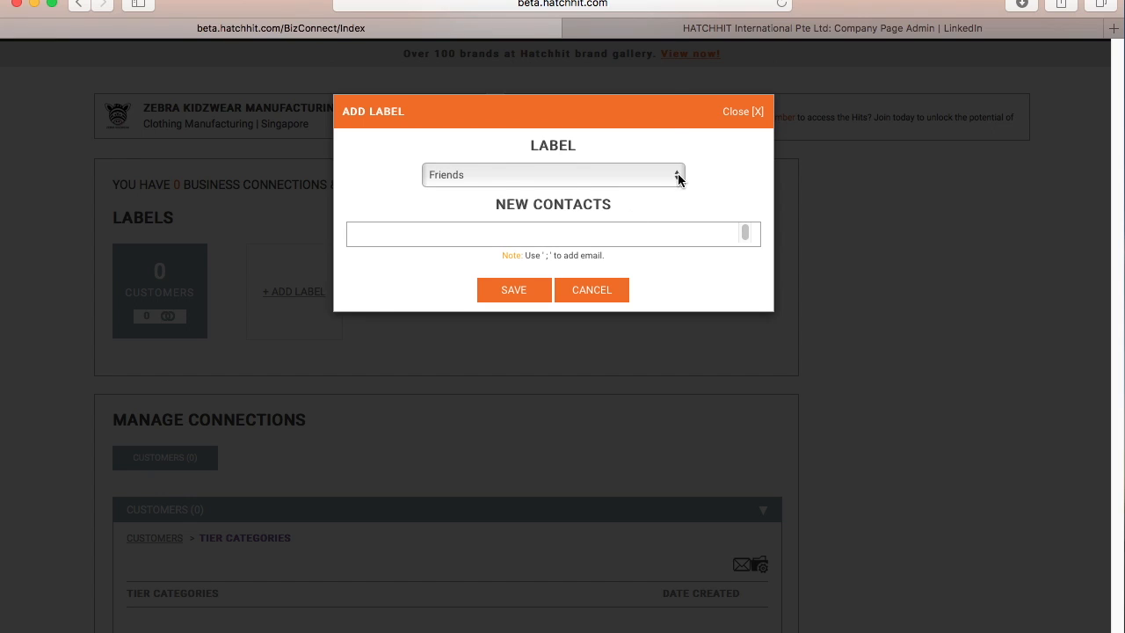
left_click(678, 178)
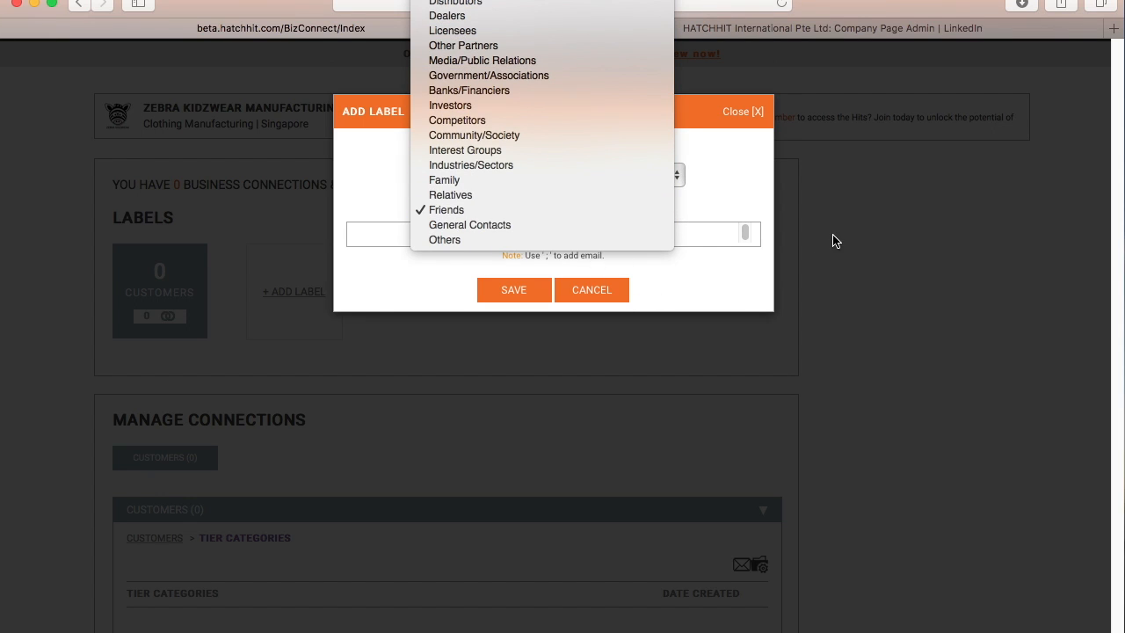
left_click(835, 243)
scroll(400, 346, "down", 1)
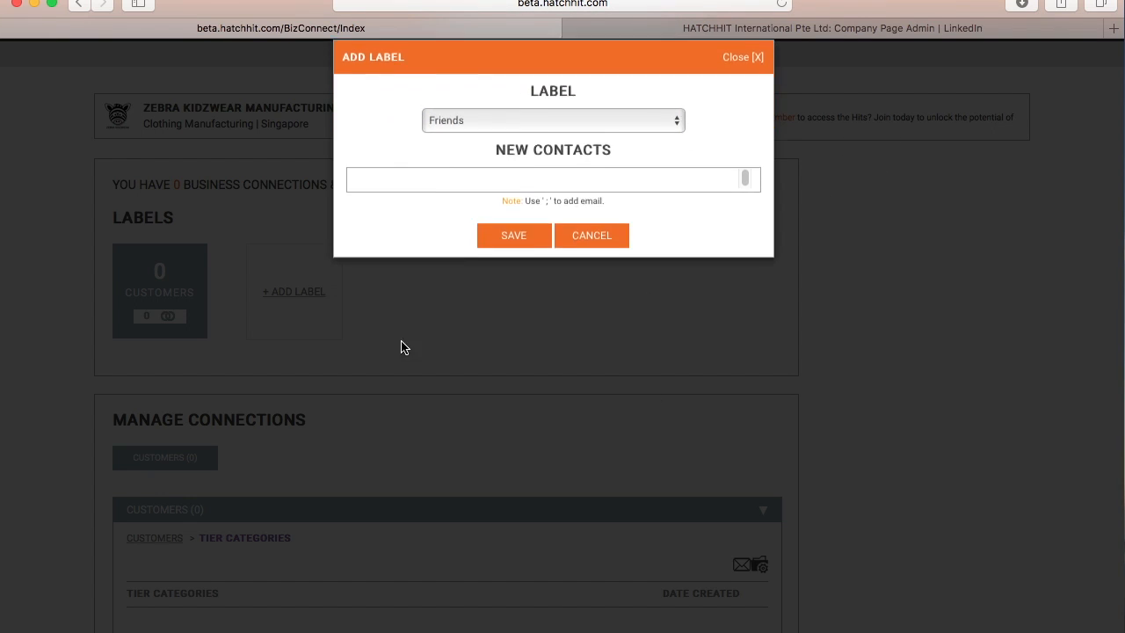
left_click(400, 346)
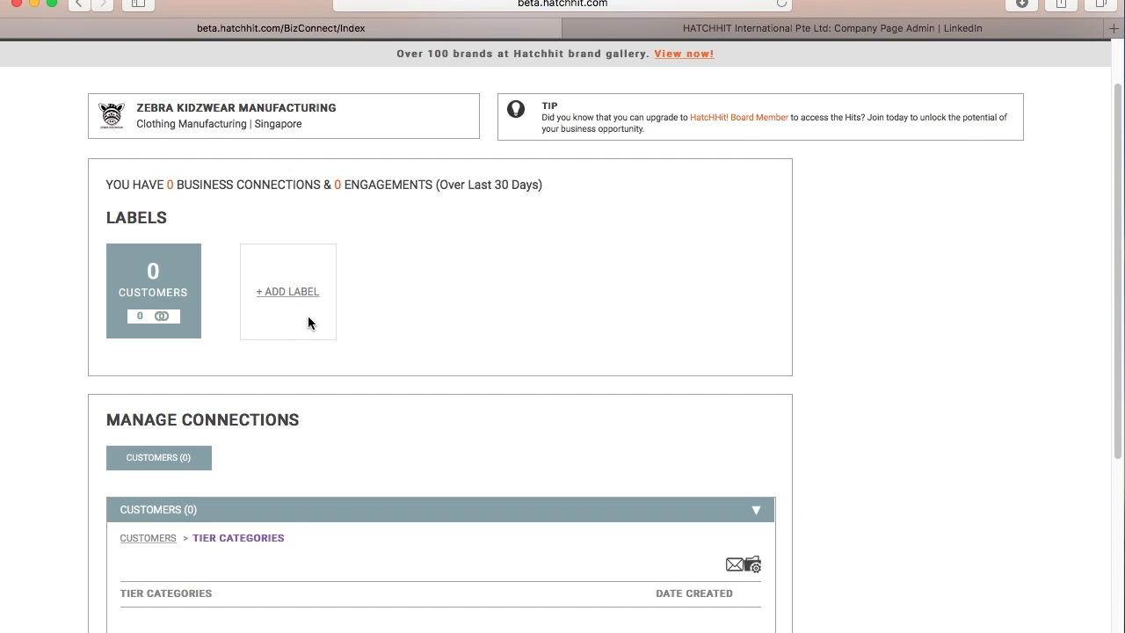
scroll(308, 321, "down", 5)
scroll(308, 322, "up", 6)
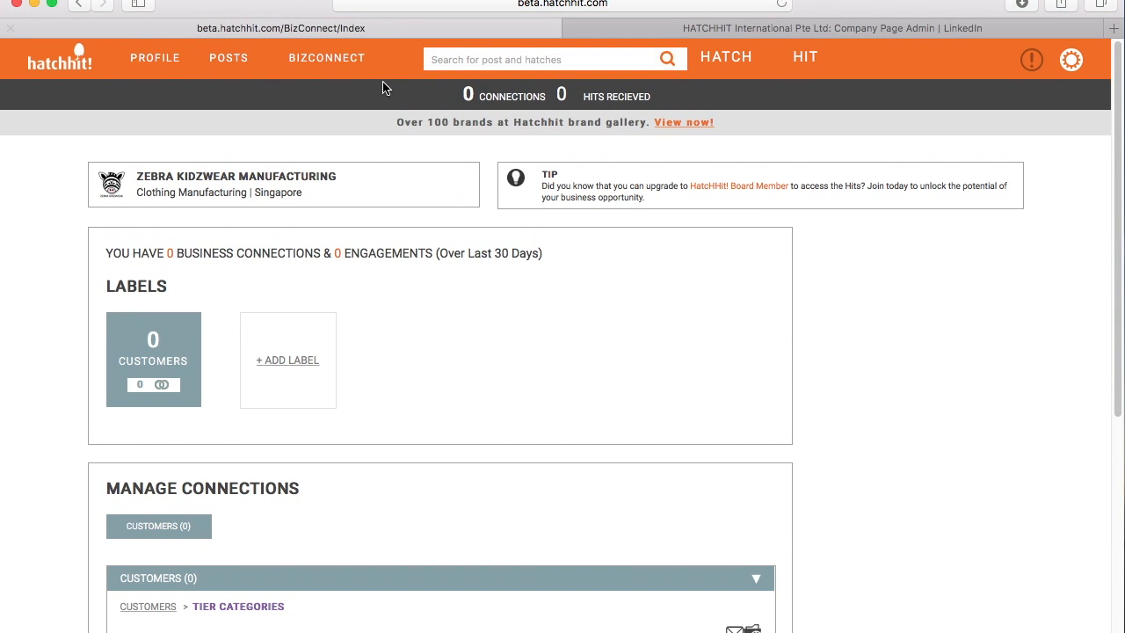
- Start a Create Post under the PRETTI kidz brand and bring up the media file chooser
left_click(64, 69)
left_click(63, 68)
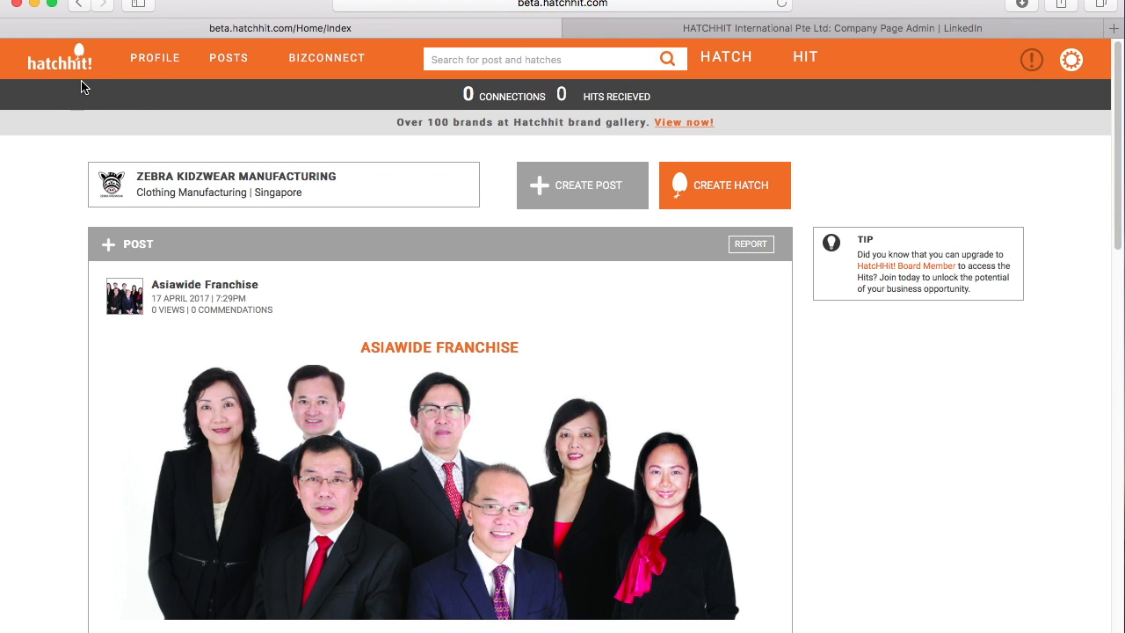
left_click(583, 185)
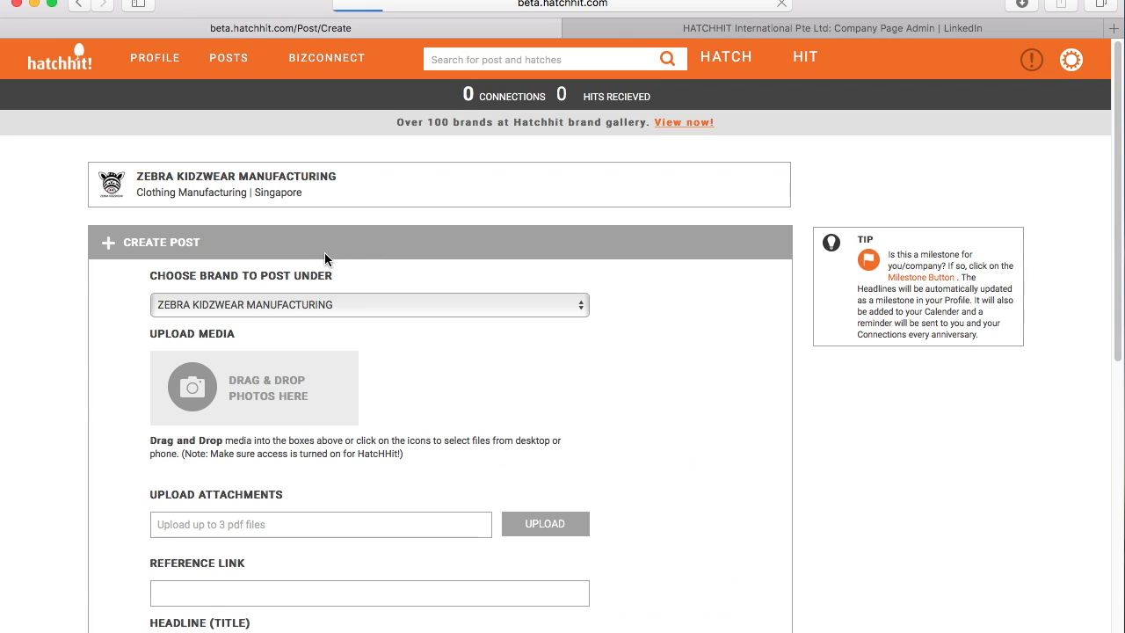
scroll(560, 278, "down", 2)
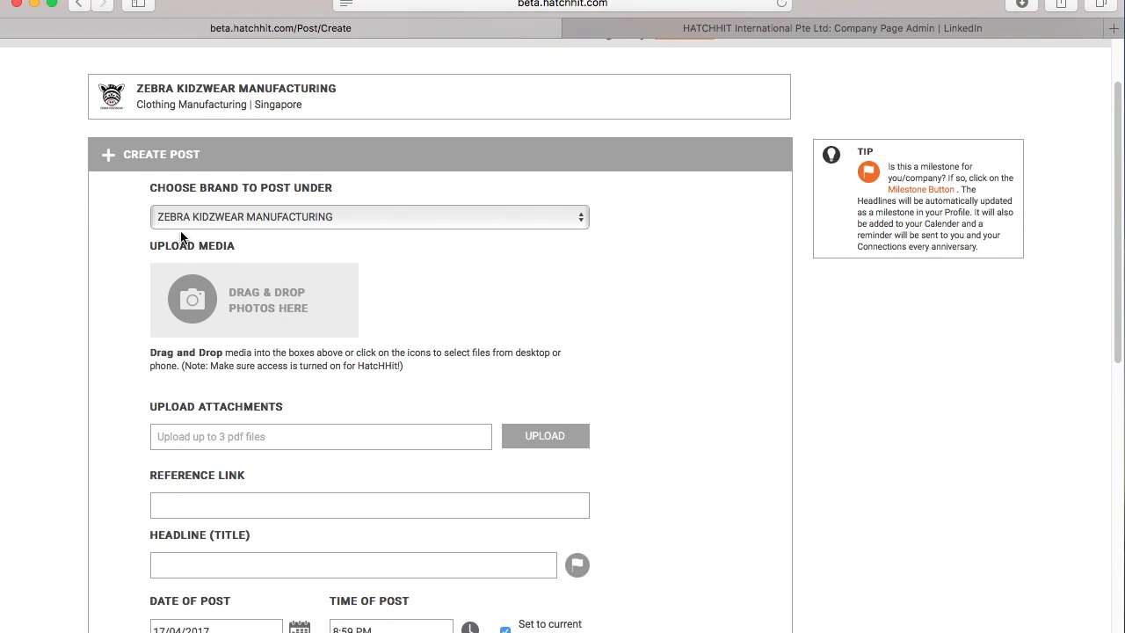
left_click(580, 218)
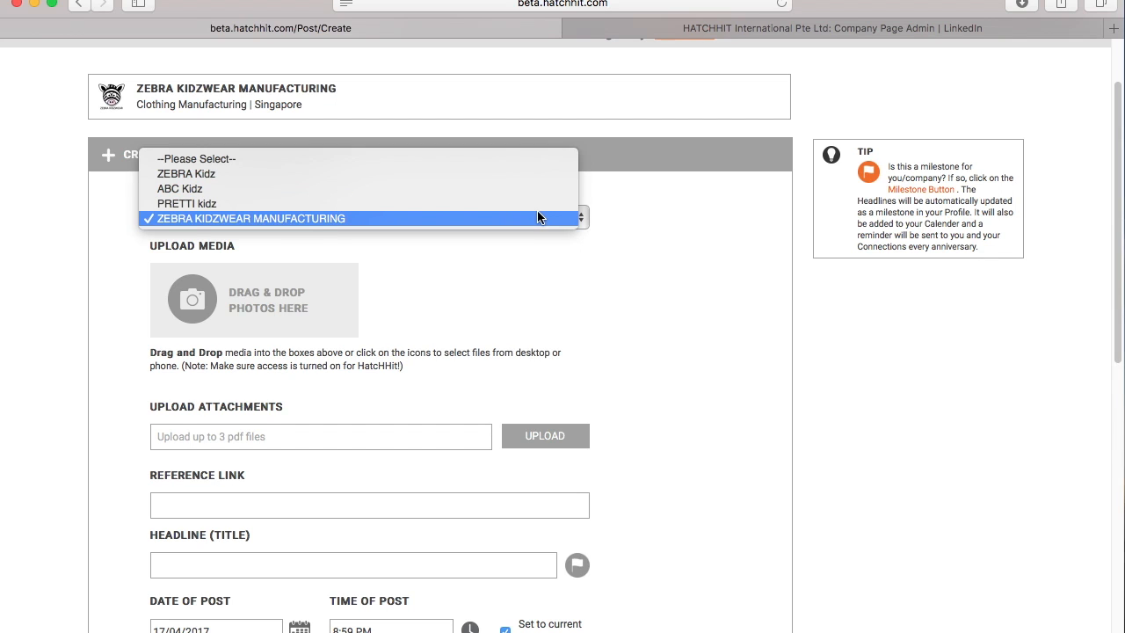
left_click(450, 204)
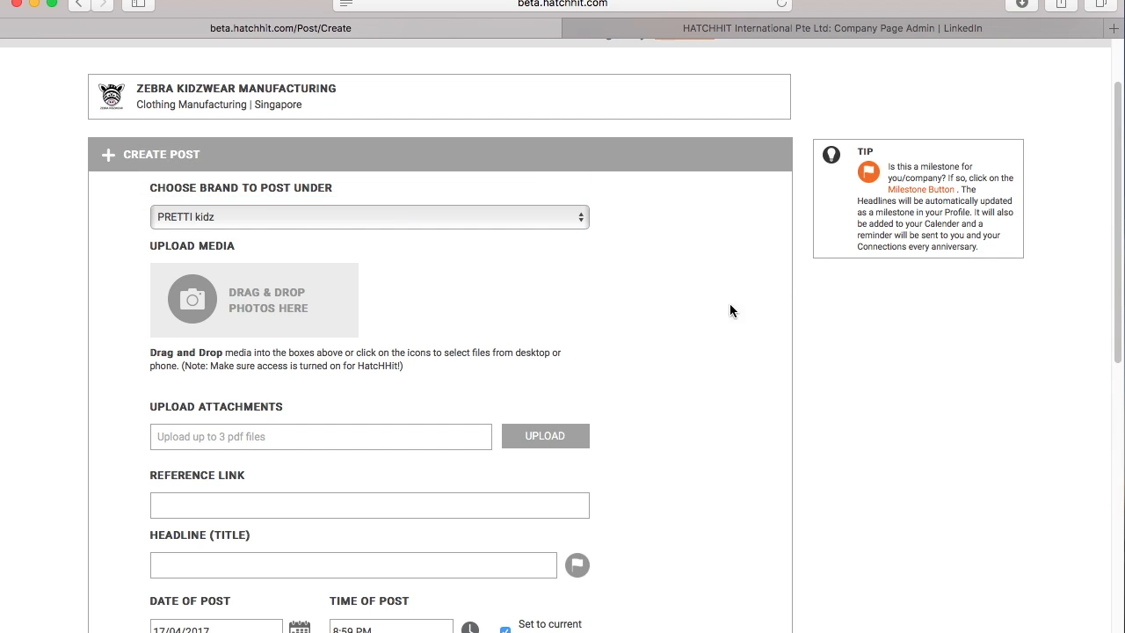
left_click(231, 301)
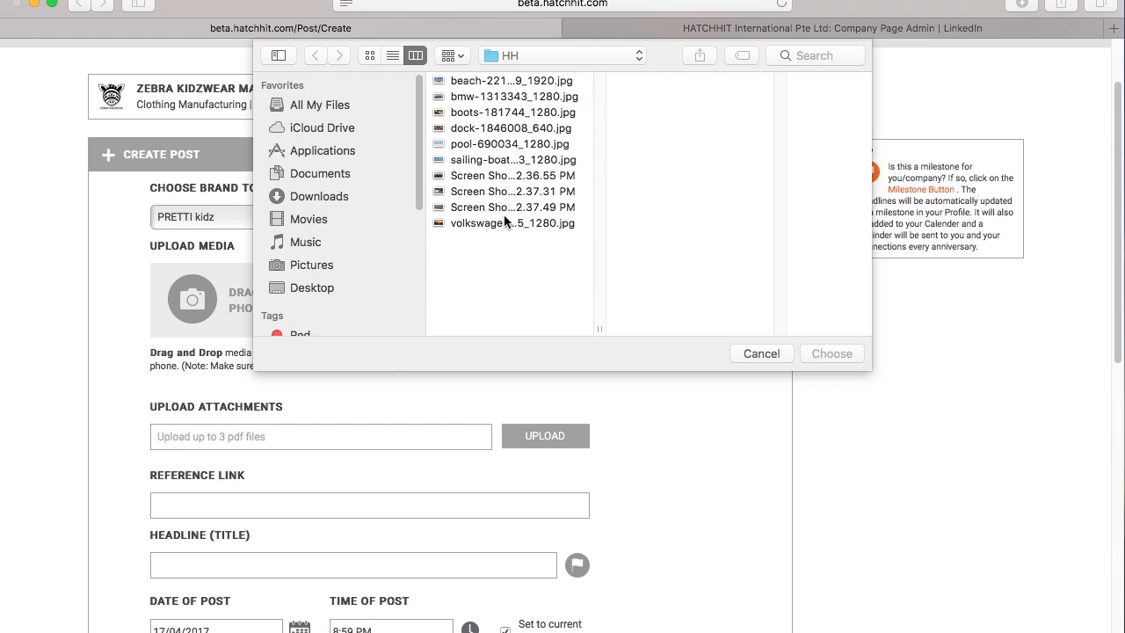
- Choose pretti_summer.jpg from the ZEBRA images folder as the post photo
left_click(638, 55)
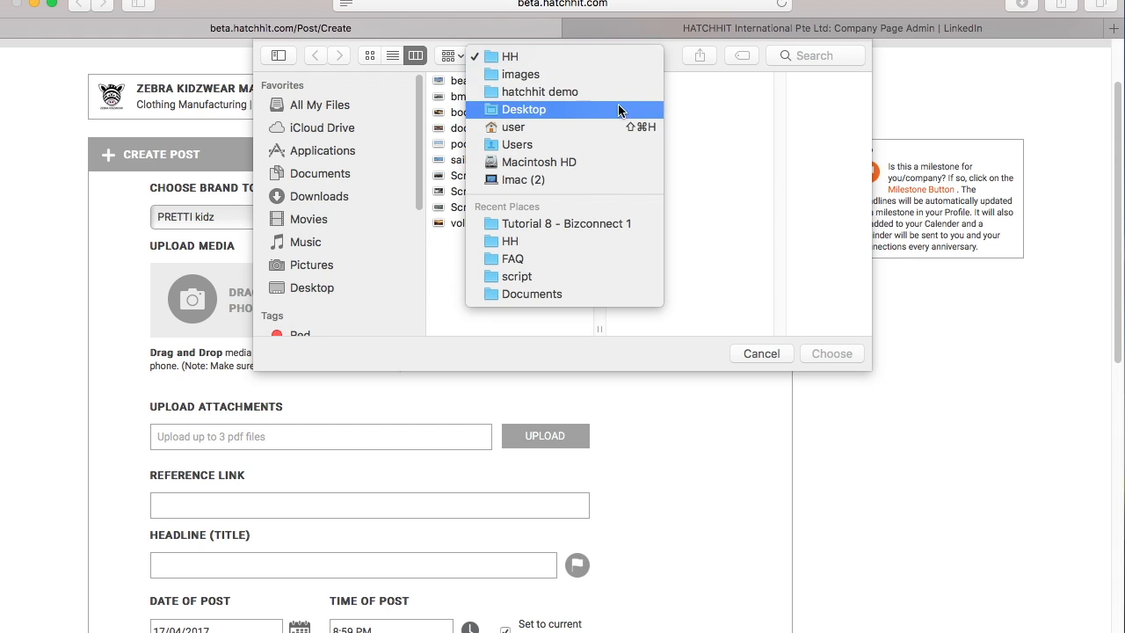
left_click(635, 77)
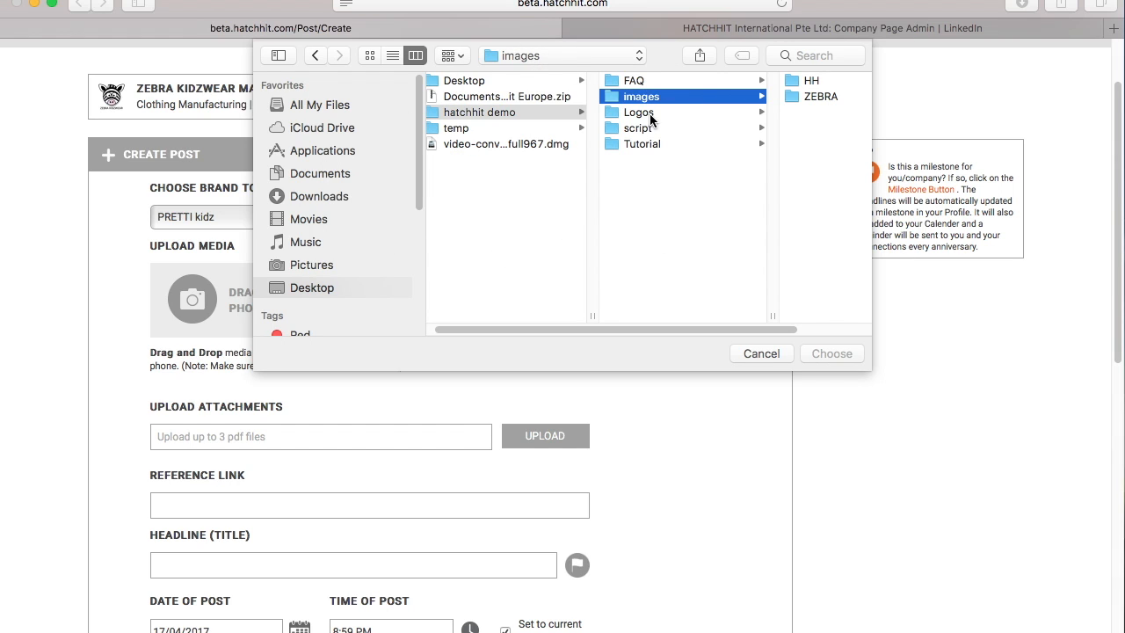
left_click(803, 98)
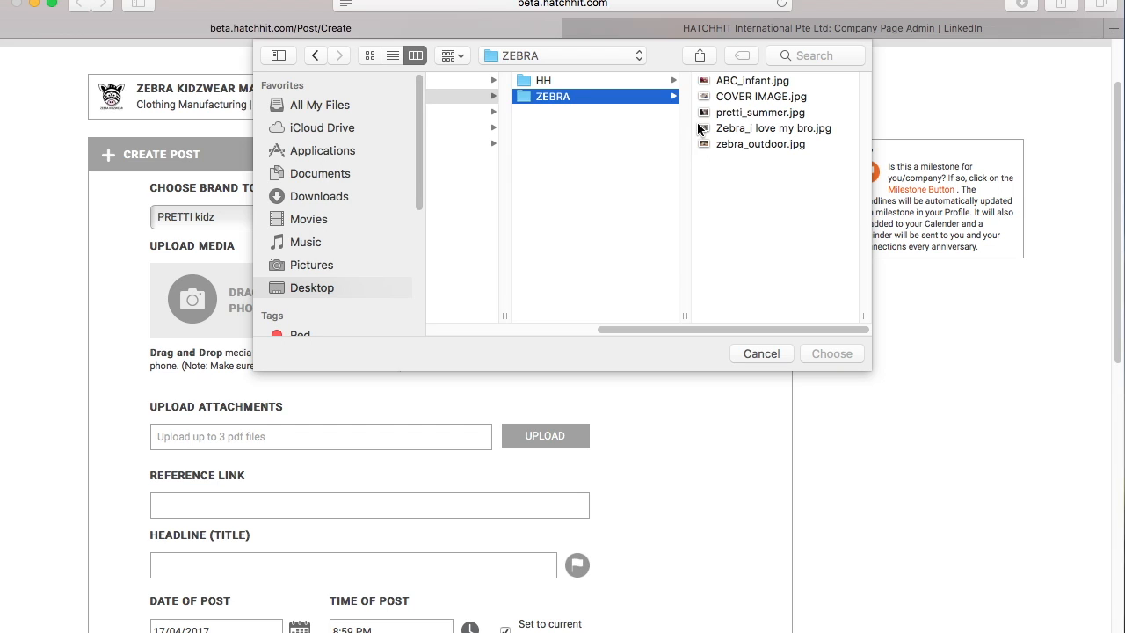
left_click(758, 114)
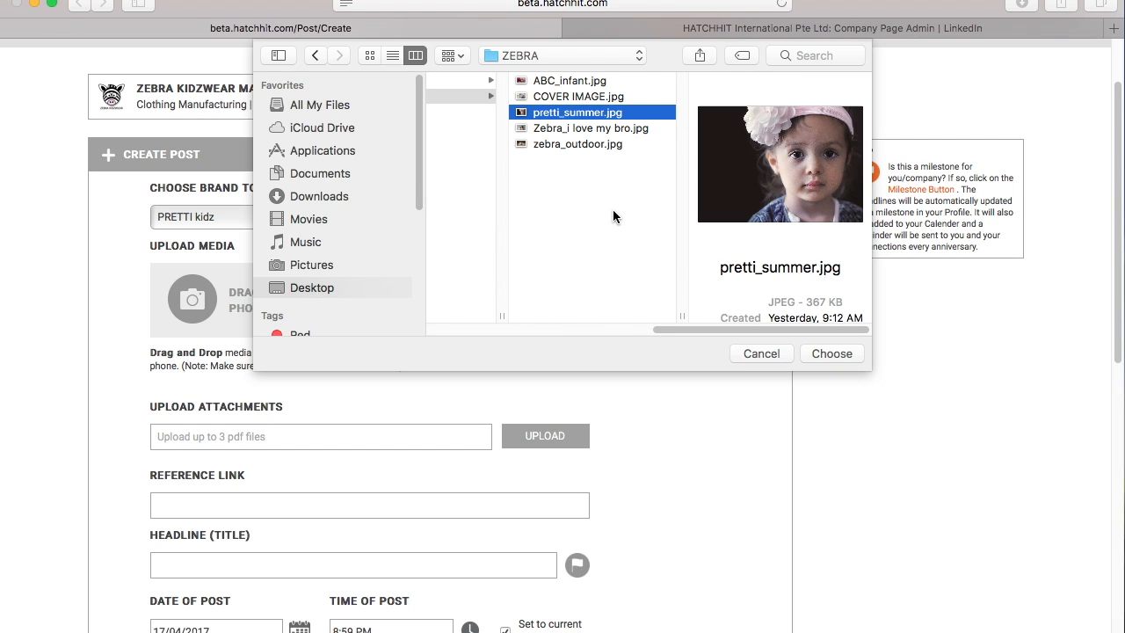
left_click(831, 355)
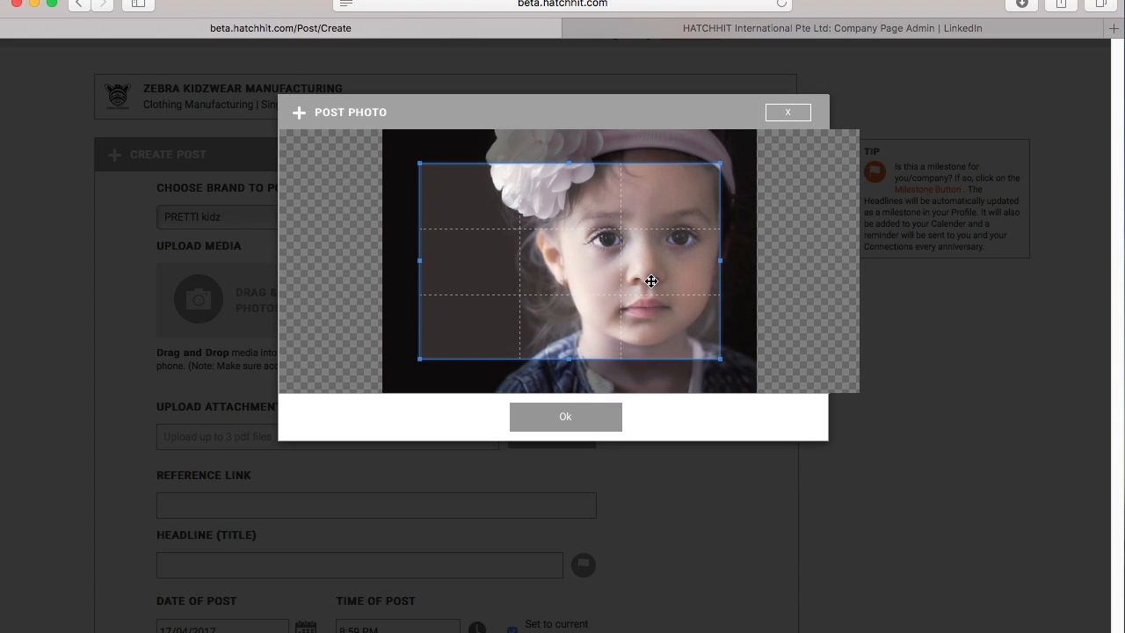
- Crop the photo to its full width and attach it to the post
left_click_drag(651, 282, 607, 242)
left_click_drag(683, 323, 781, 432)
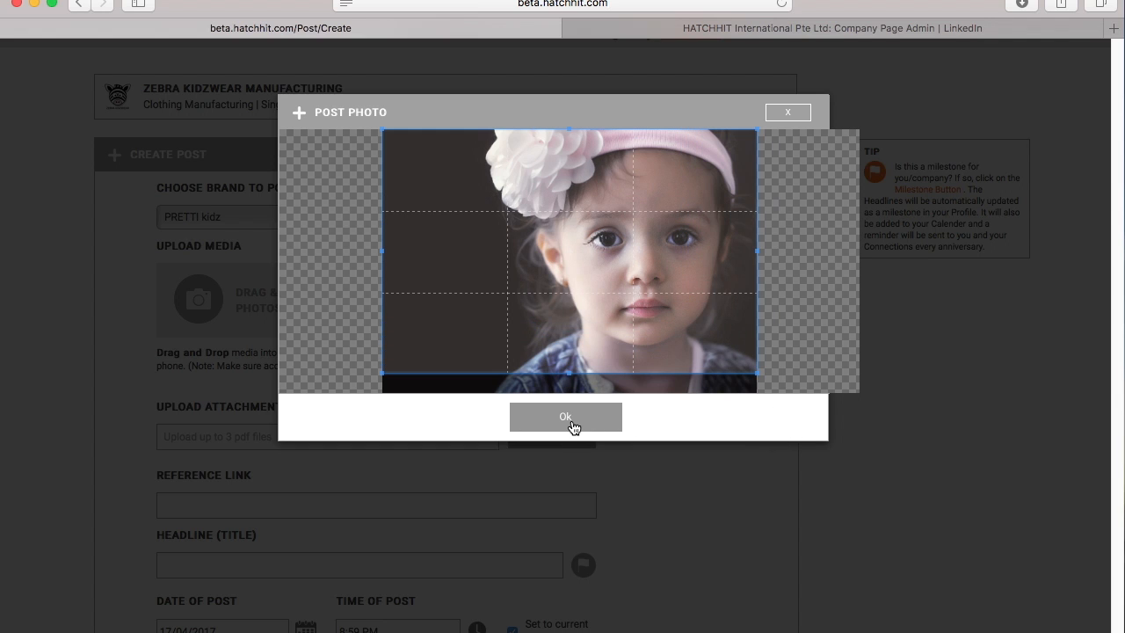
left_click(568, 422)
scroll(349, 498, "down", 8)
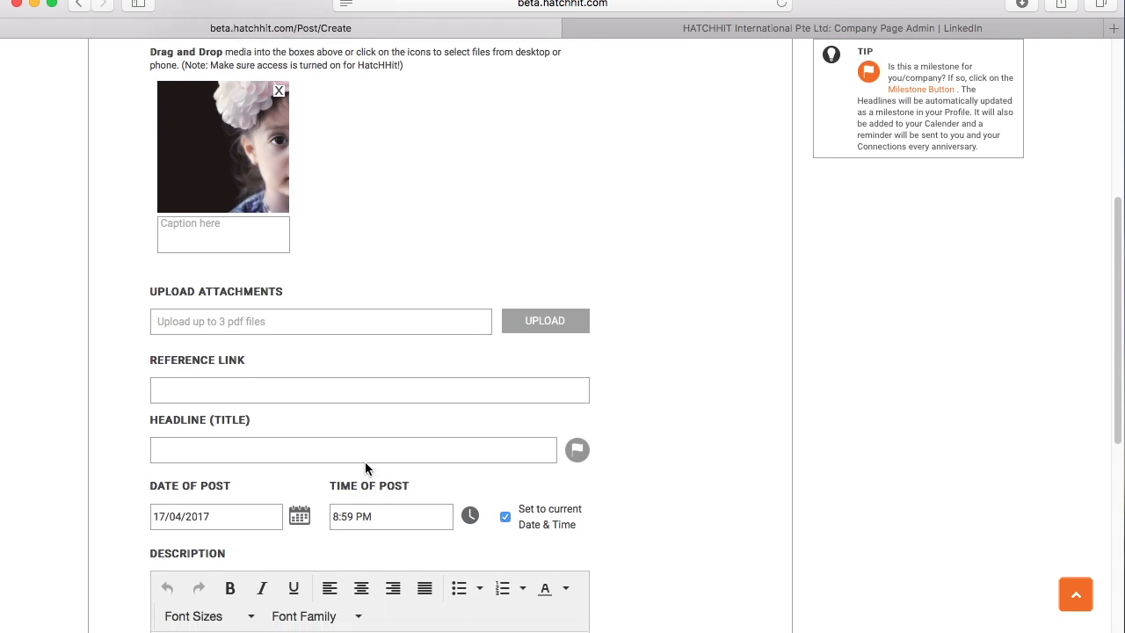
scroll(318, 457, "down", 3)
left_click(259, 490)
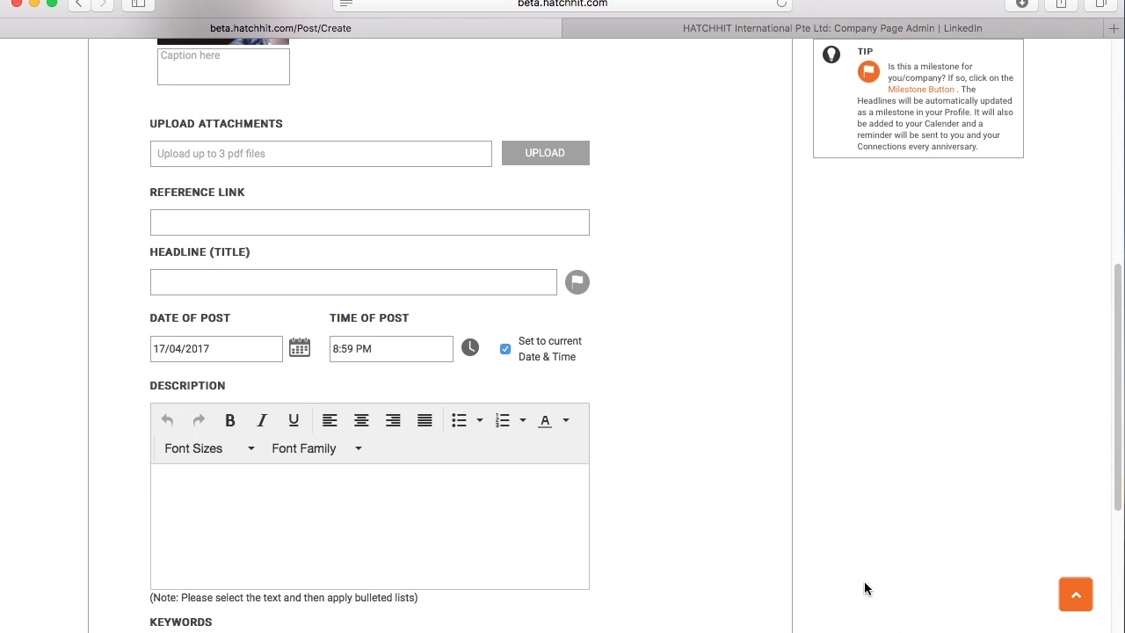
- Copy all text of SUMMER LAUNCH FOR PRETTI.docx from Word, then return to the post form
left_click(906, 630)
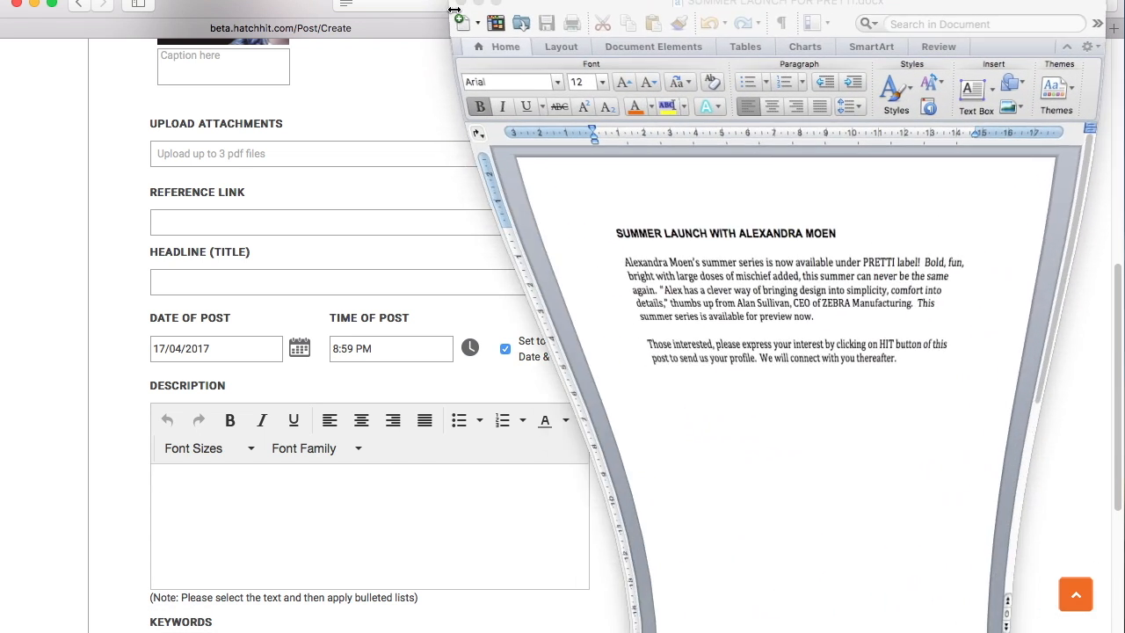
left_click_drag(578, 232, 972, 369)
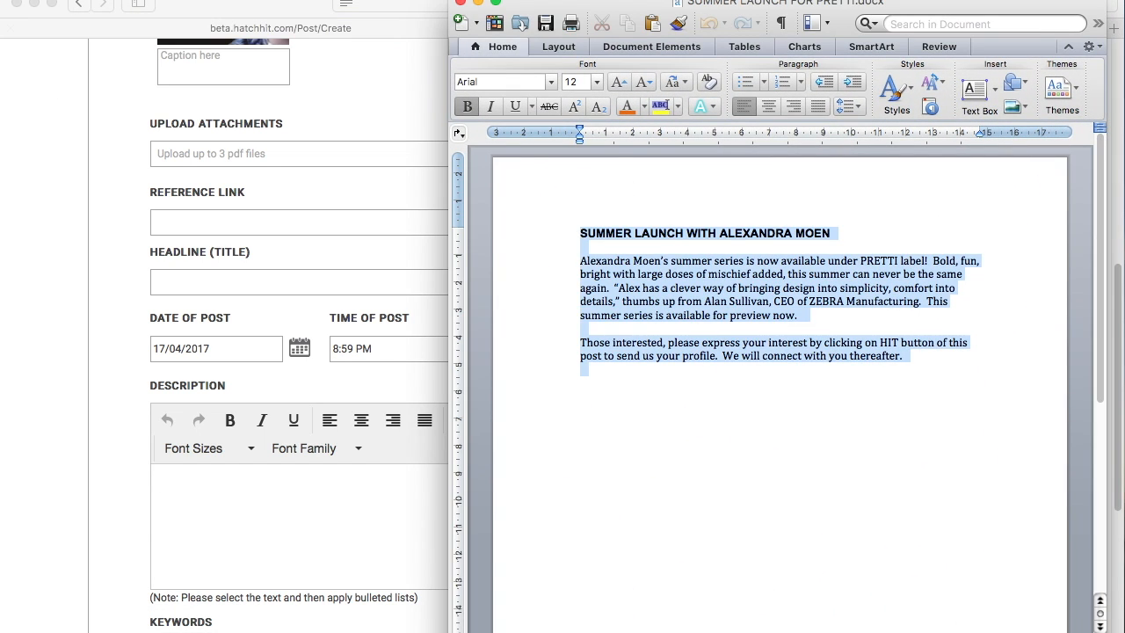
right_click(615, 268)
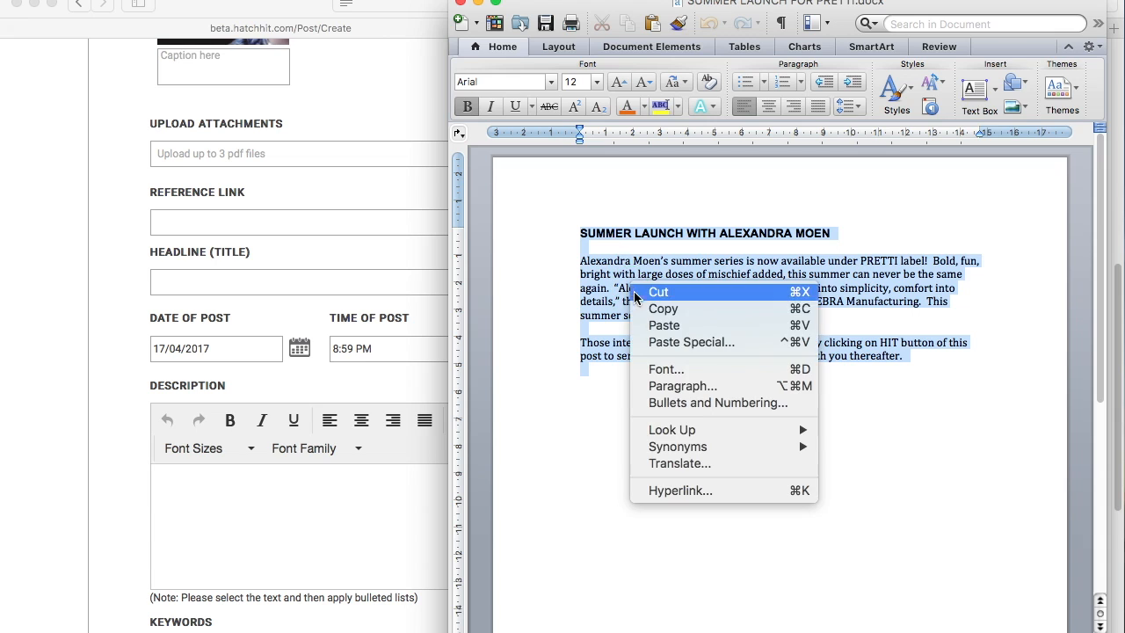
left_click(679, 317)
left_click(478, 4)
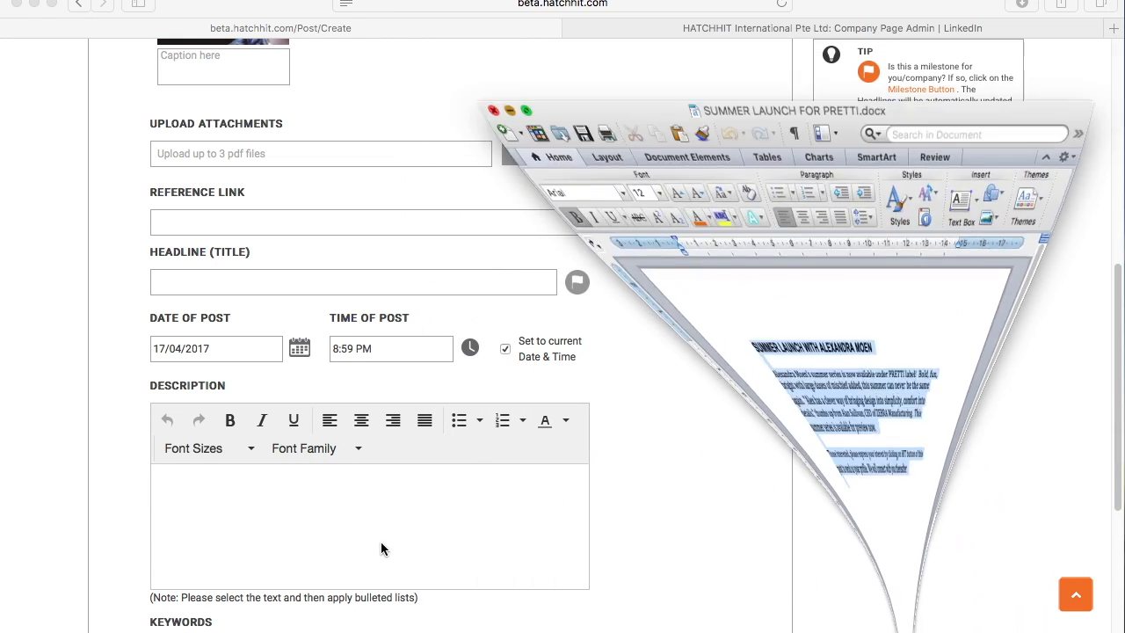
left_click(356, 498)
right_click(357, 499)
left_click(377, 525)
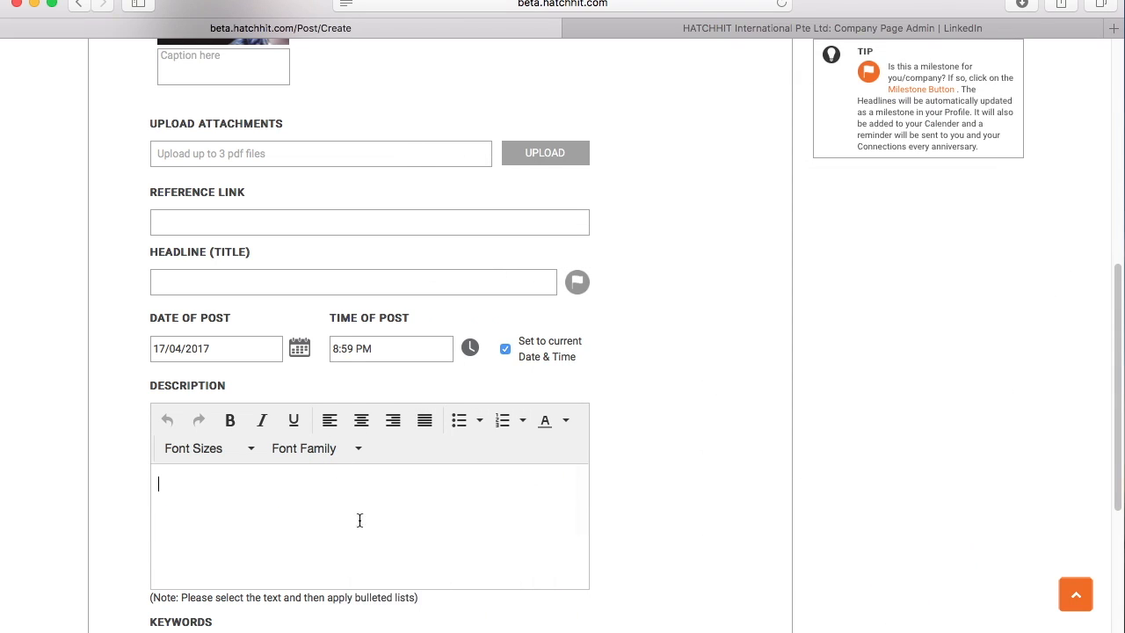
left_click_drag(583, 538, 583, 471)
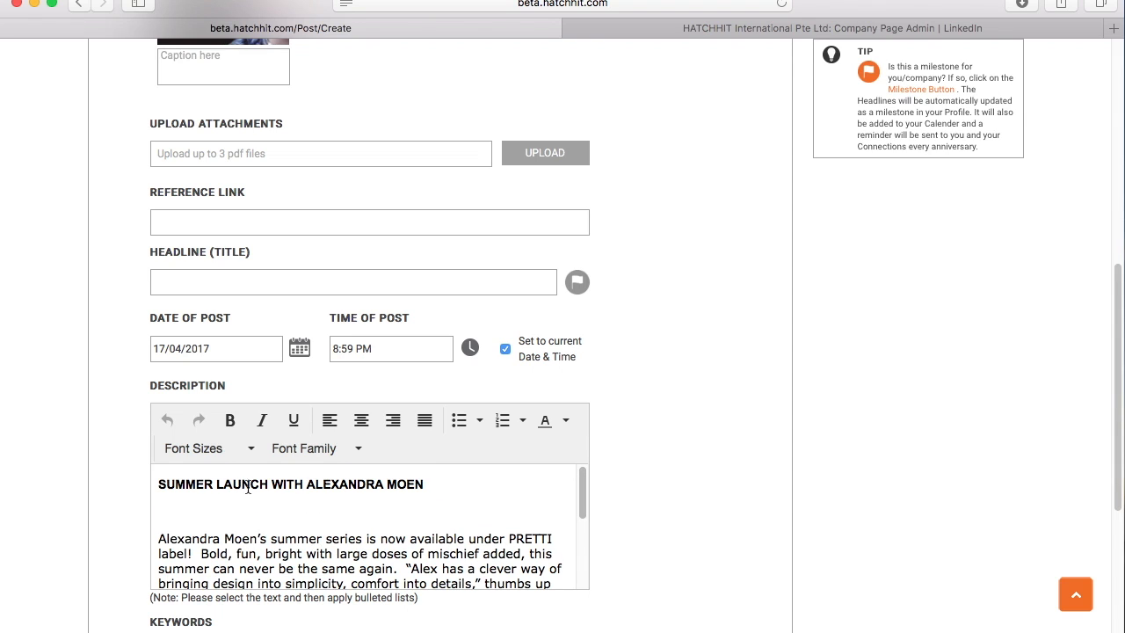
left_click_drag(455, 486, 135, 470)
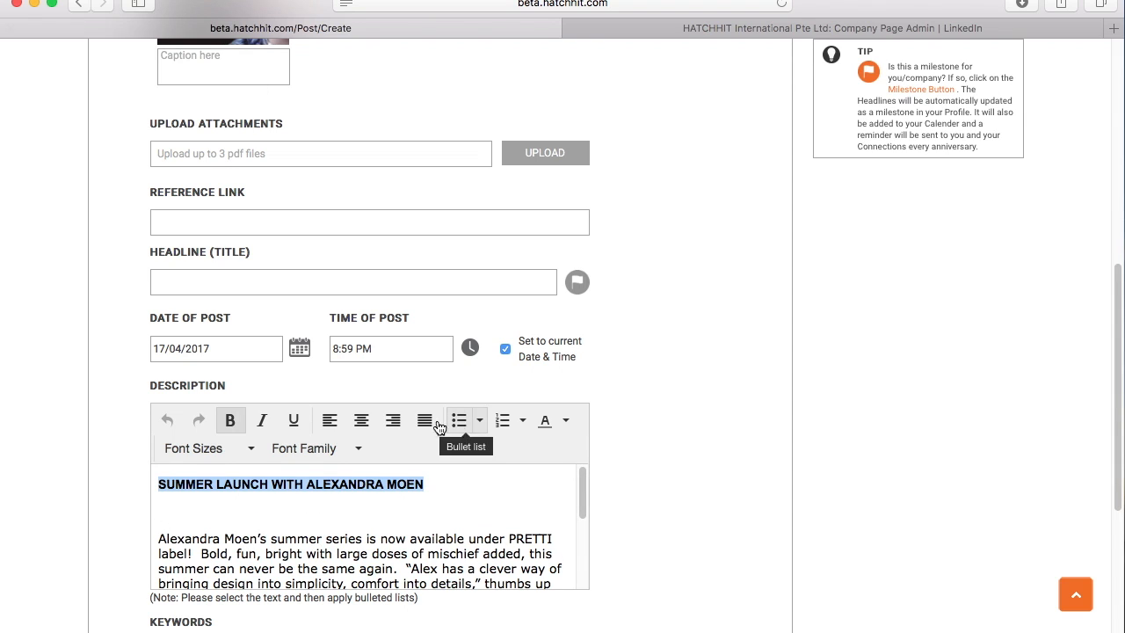
left_click(189, 0)
left_click(188, 38)
left_click(244, 283)
right_click(238, 281)
left_click(314, 322)
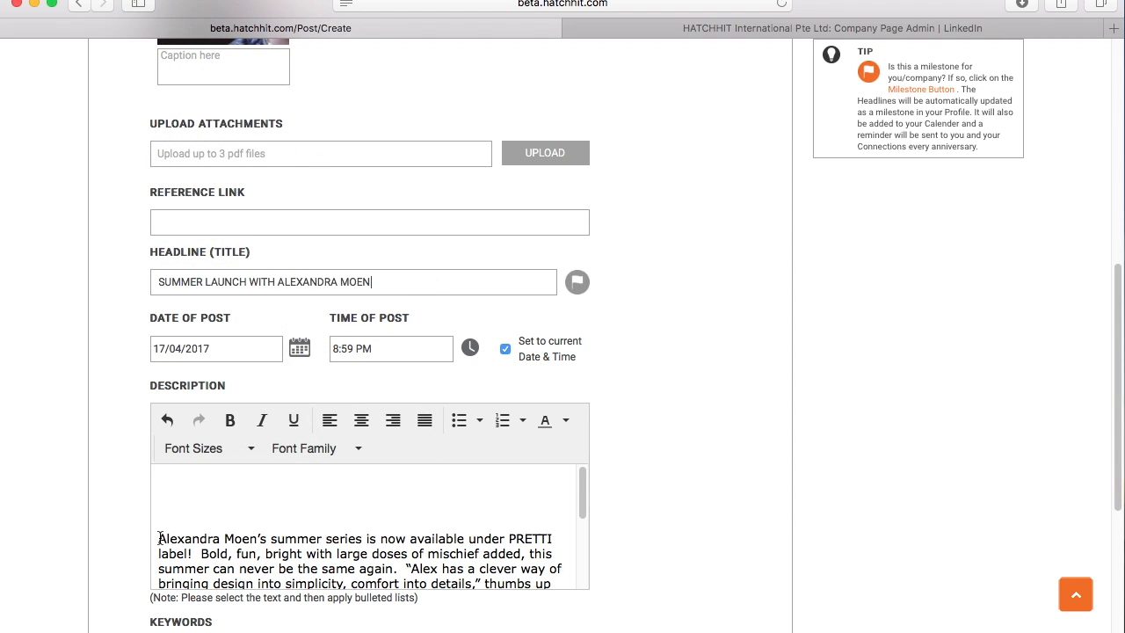
- Delete the stray blank lines above and between the description paragraphs
left_click_drag(157, 535, 144, 471)
key("BackSpace")
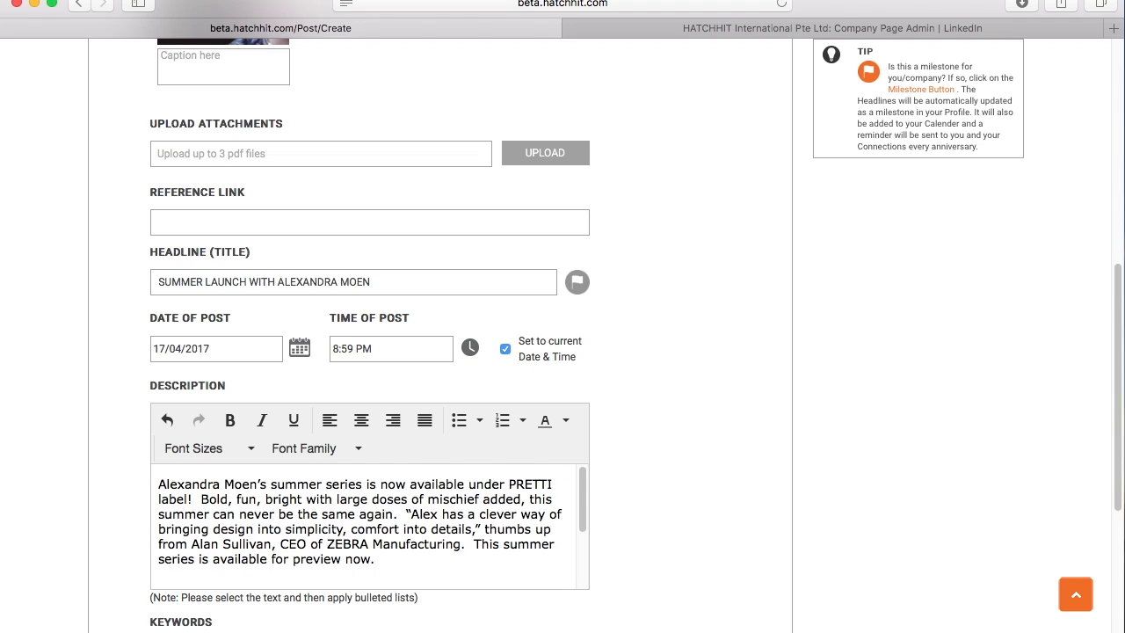
left_click(584, 556)
left_click(156, 533)
key("BackSpace")
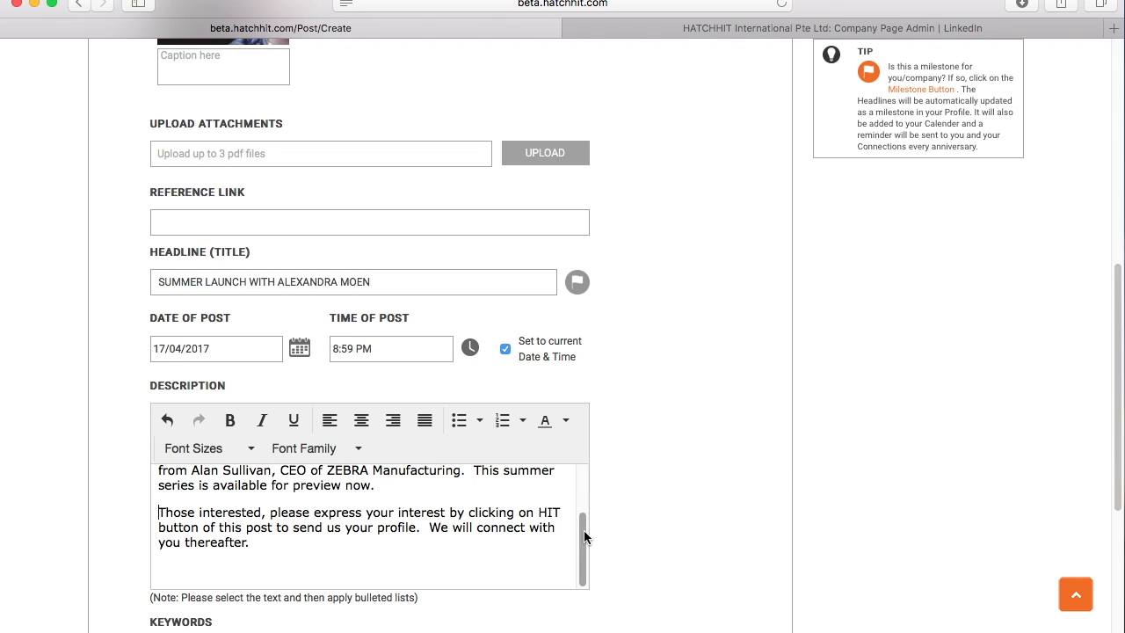
left_click_drag(585, 532, 584, 467)
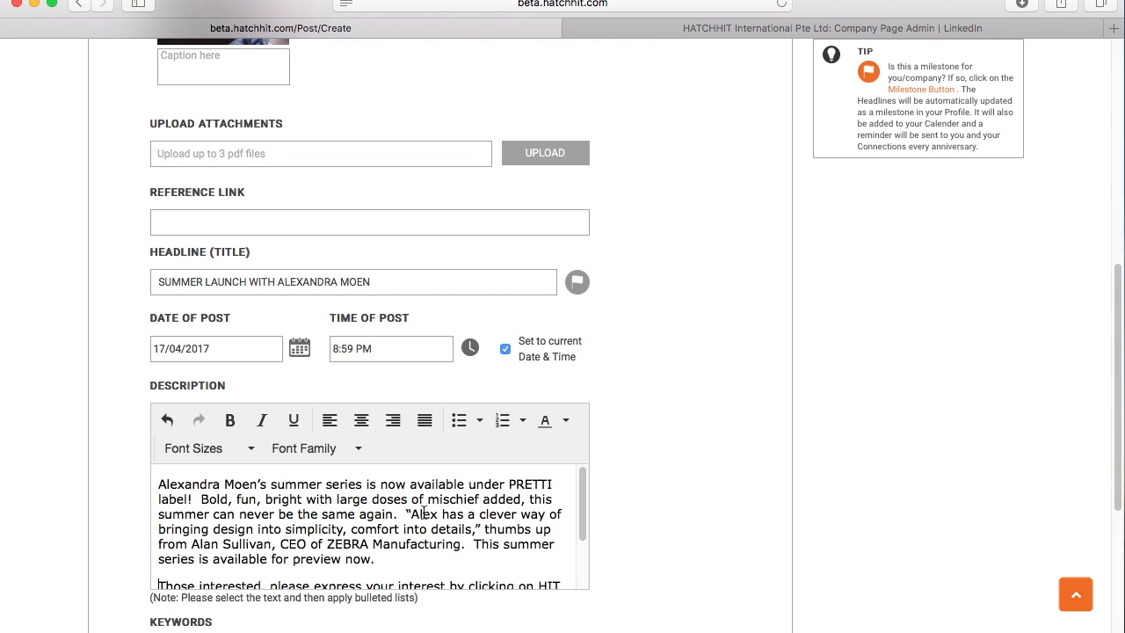
scroll(457, 504, "down", 1)
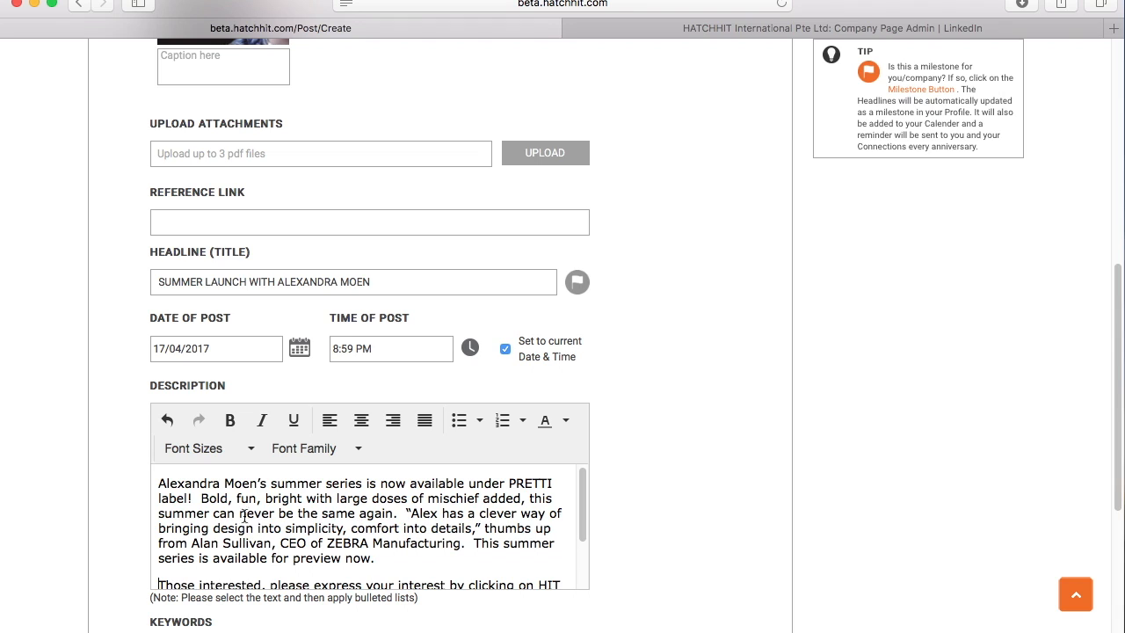
mouse_move(582, 523)
left_mouse_down()
mouse_move(595, 568)
mouse_move(597, 525)
left_mouse_up()
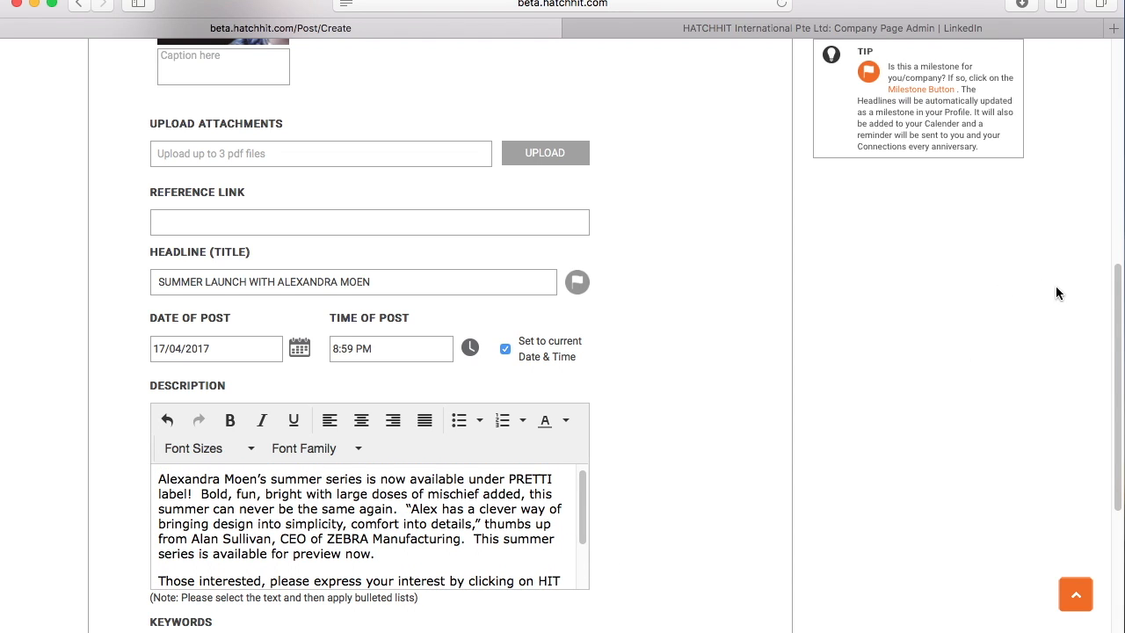
scroll(1120, 358, "down", 3)
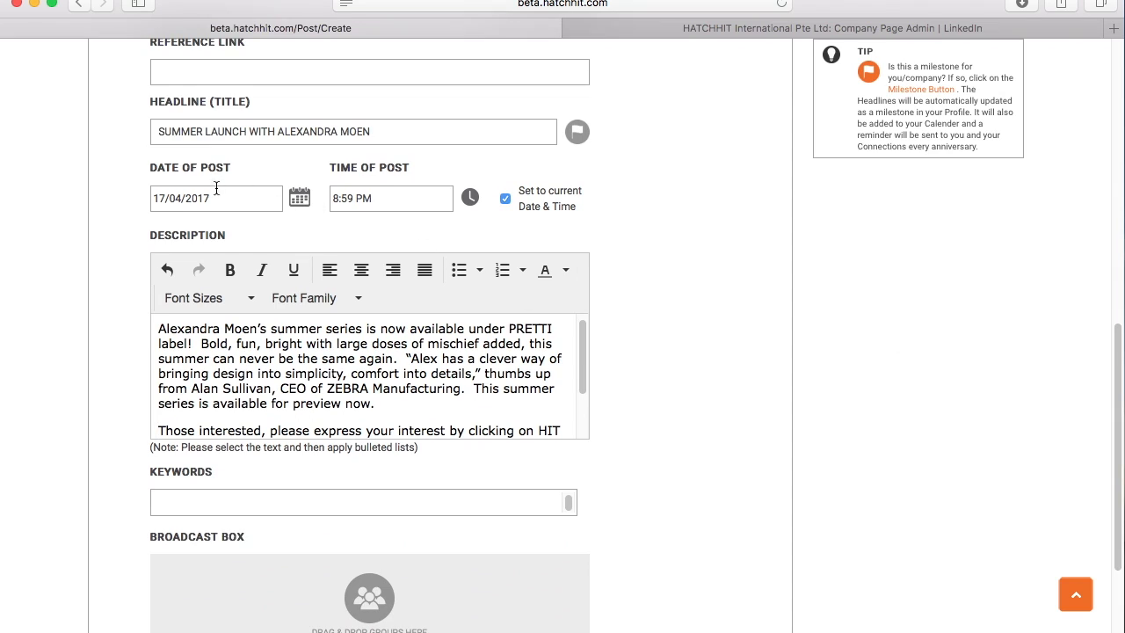
scroll(480, 436, "down", 2)
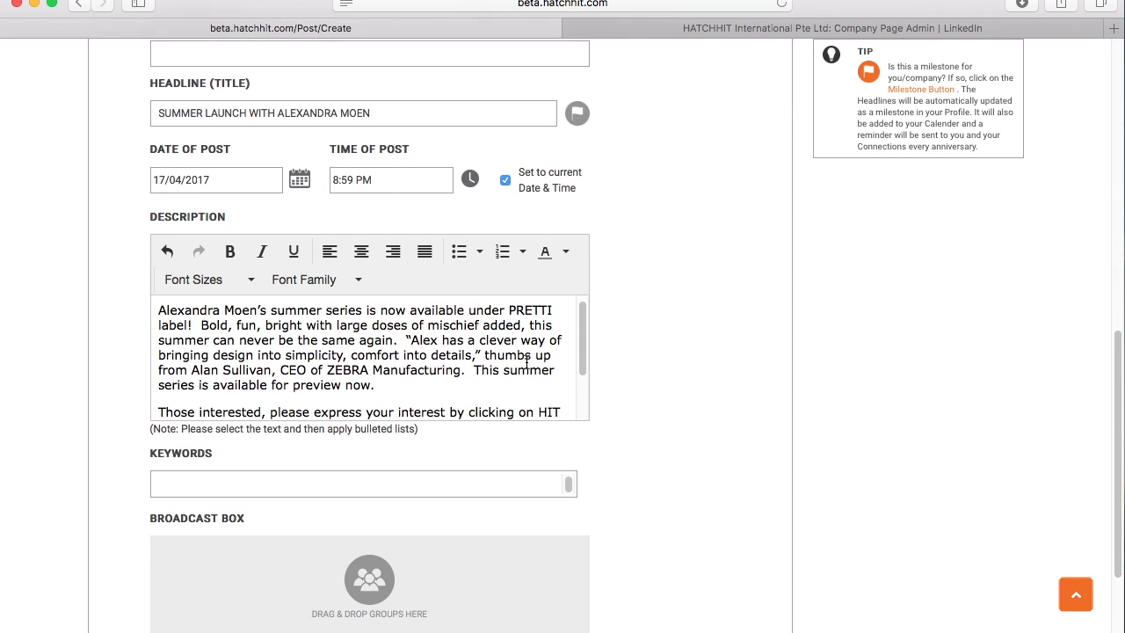
left_click(480, 443)
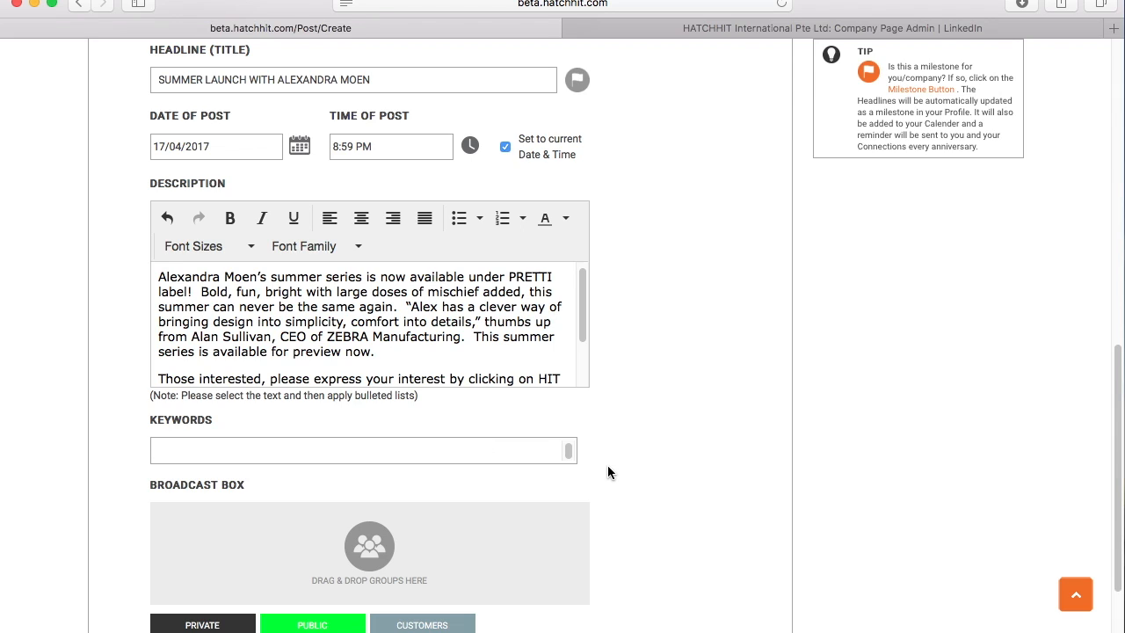
type("fashion")
key("Return")
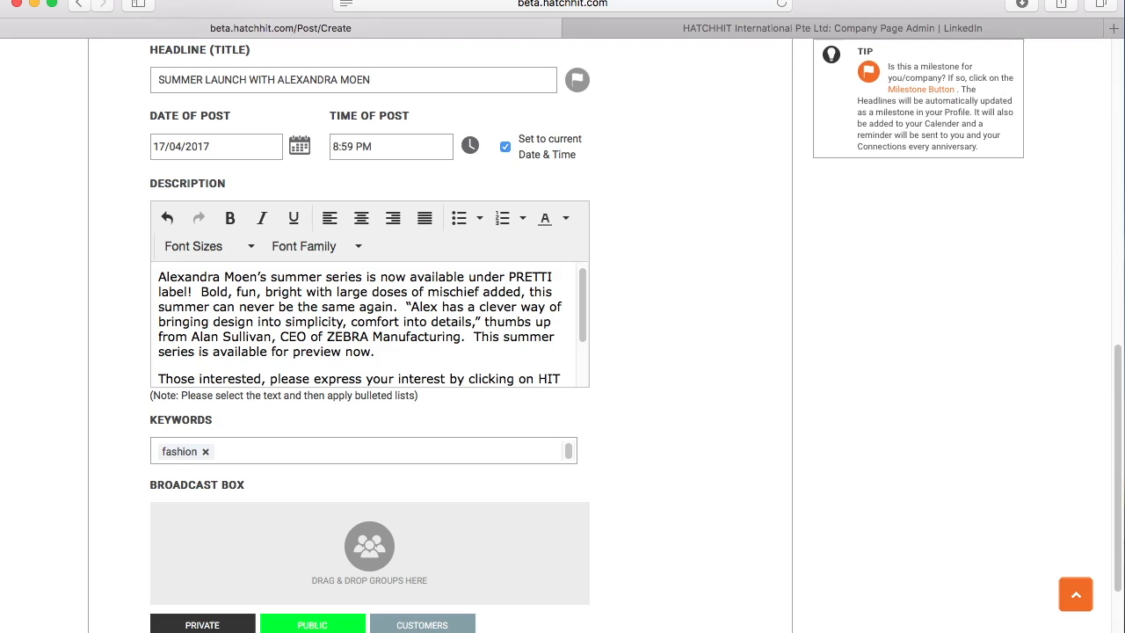
type("new collection")
key("Return")
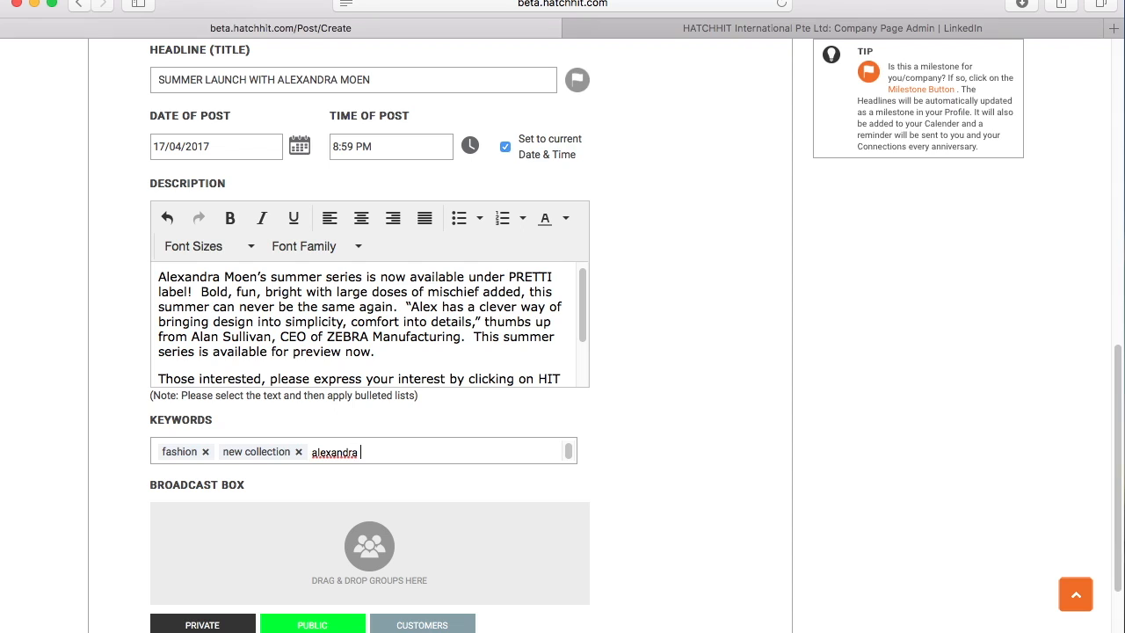
key("Return")
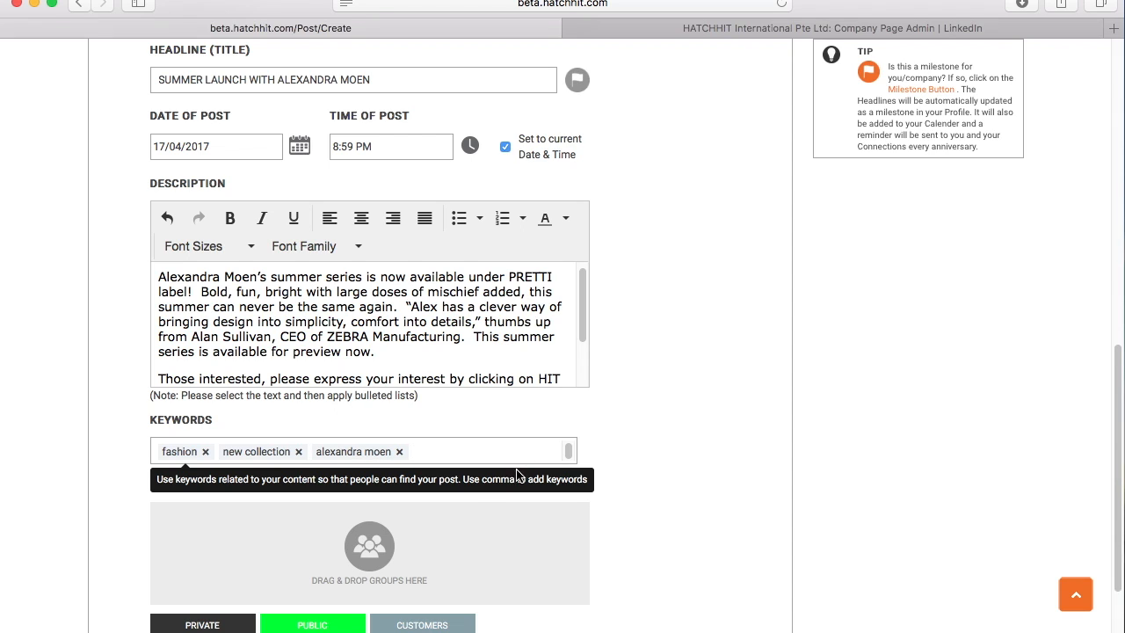
scroll(673, 439, "down", 2)
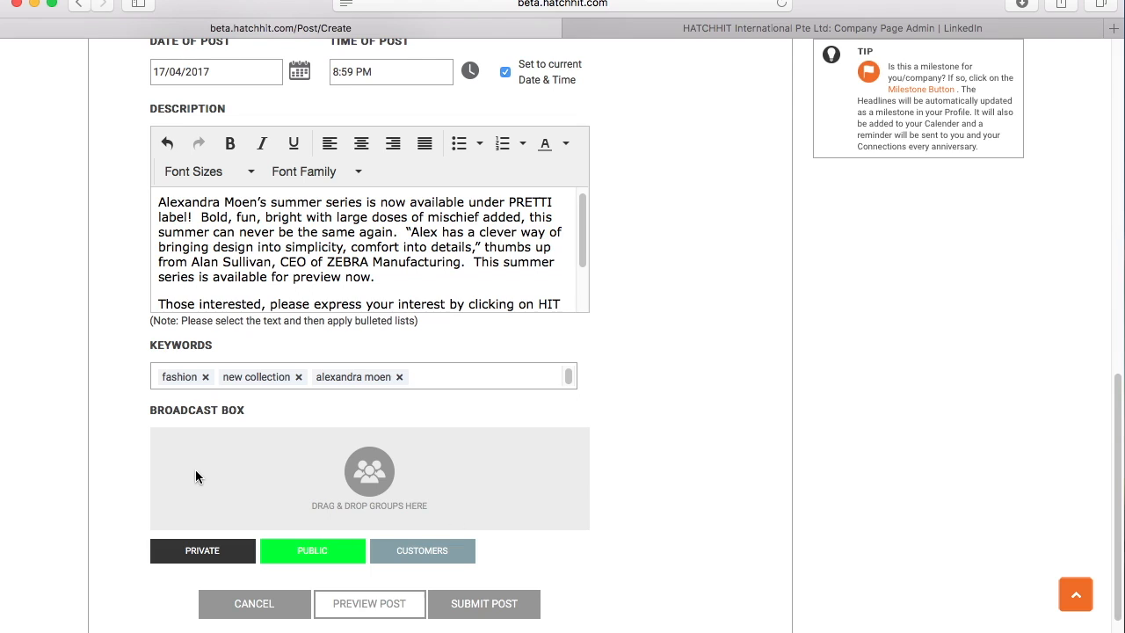
scroll(195, 476, "down", 3)
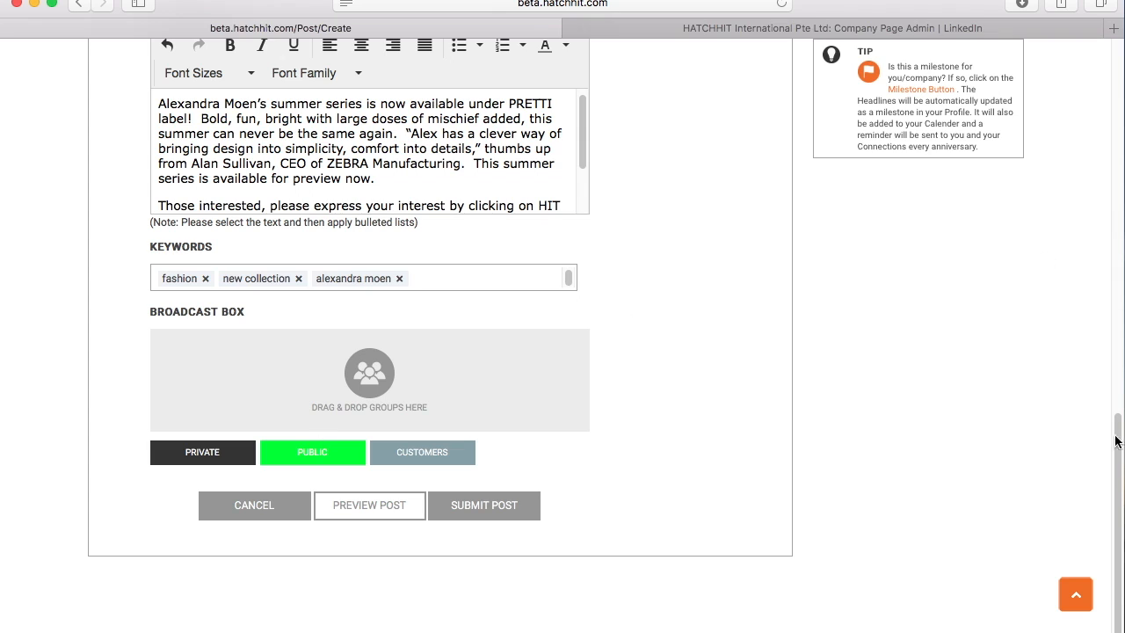
- Scroll through the post form to review the headline, description and keyword tags
left_click_drag(1115, 449, 809, 62)
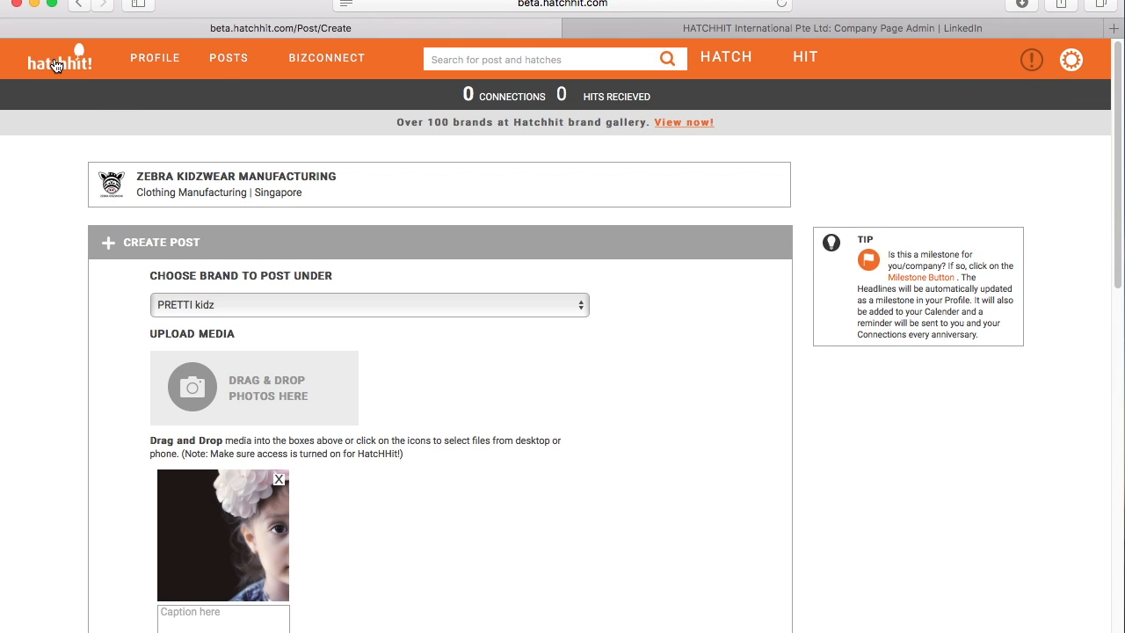
left_click_drag(1119, 183, 1117, 507)
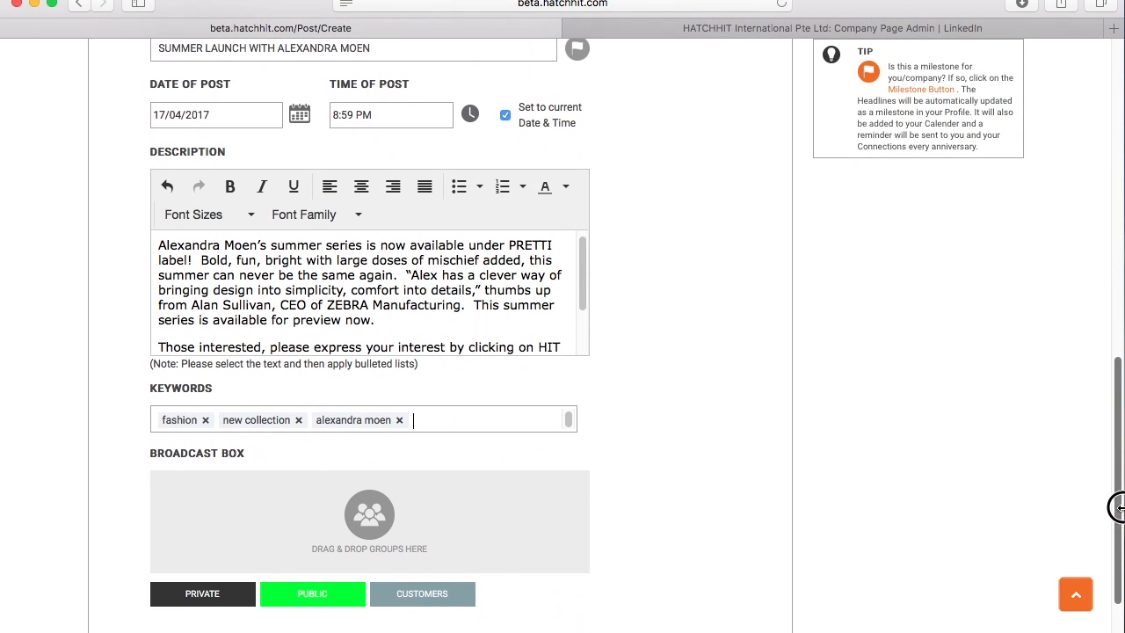
scroll(506, 477, "down", 2)
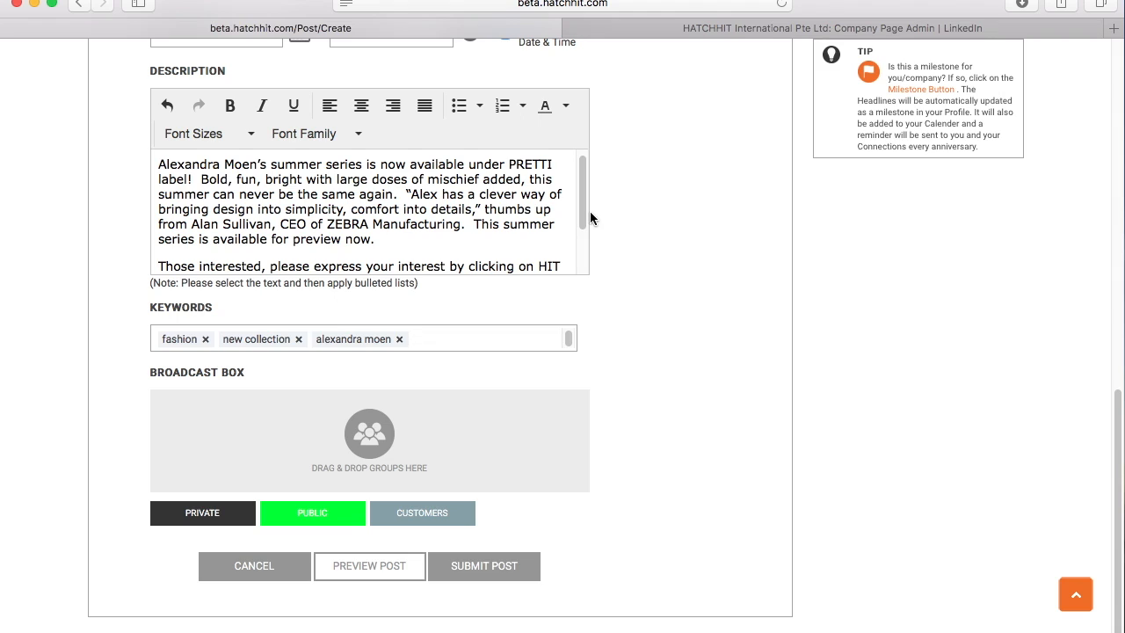
mouse_move(574, 188)
left_mouse_down()
mouse_move(575, 252)
mouse_move(575, 176)
left_mouse_up()
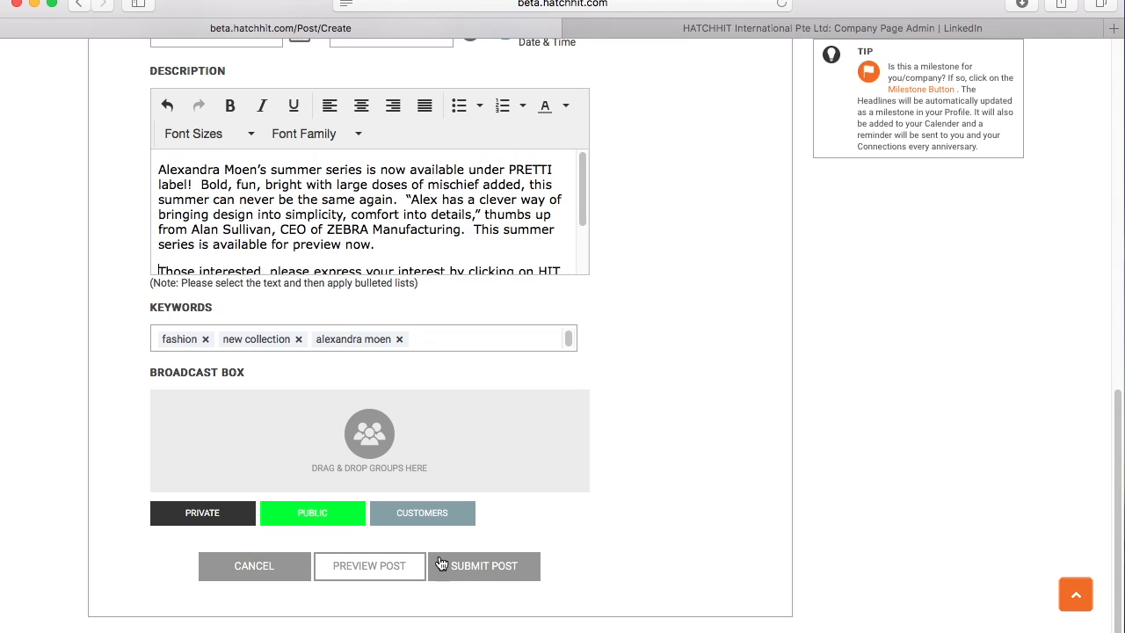
- Target the post's broadcast at the CUSTOMERS label and preview the finished PRETTI kidz post
left_click(415, 512)
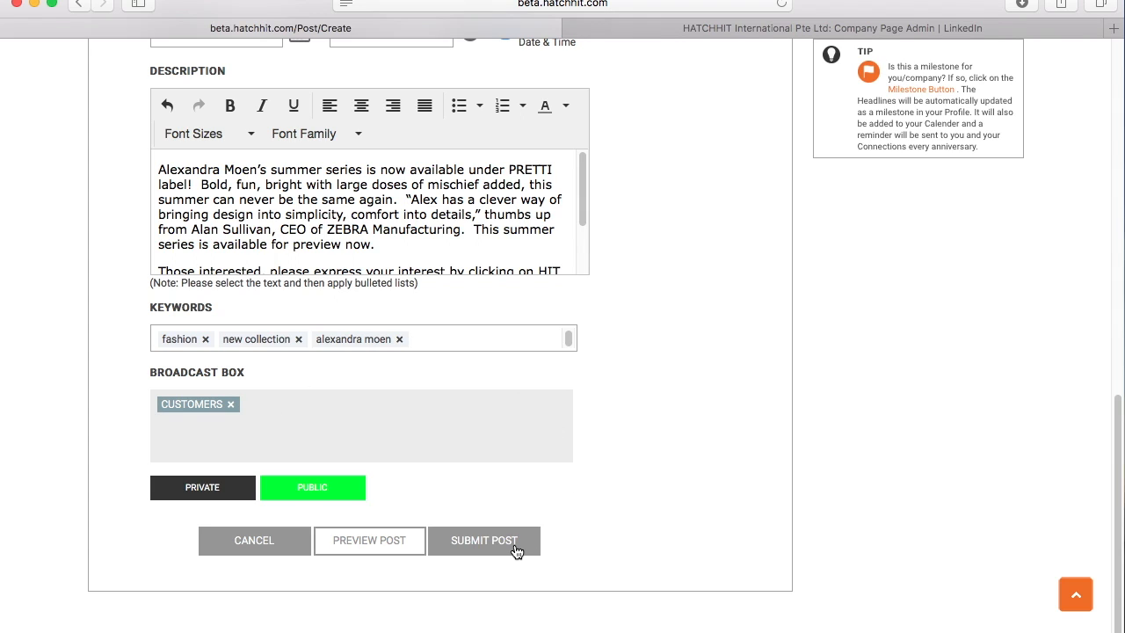
left_click_drag(1119, 405, 1099, 437)
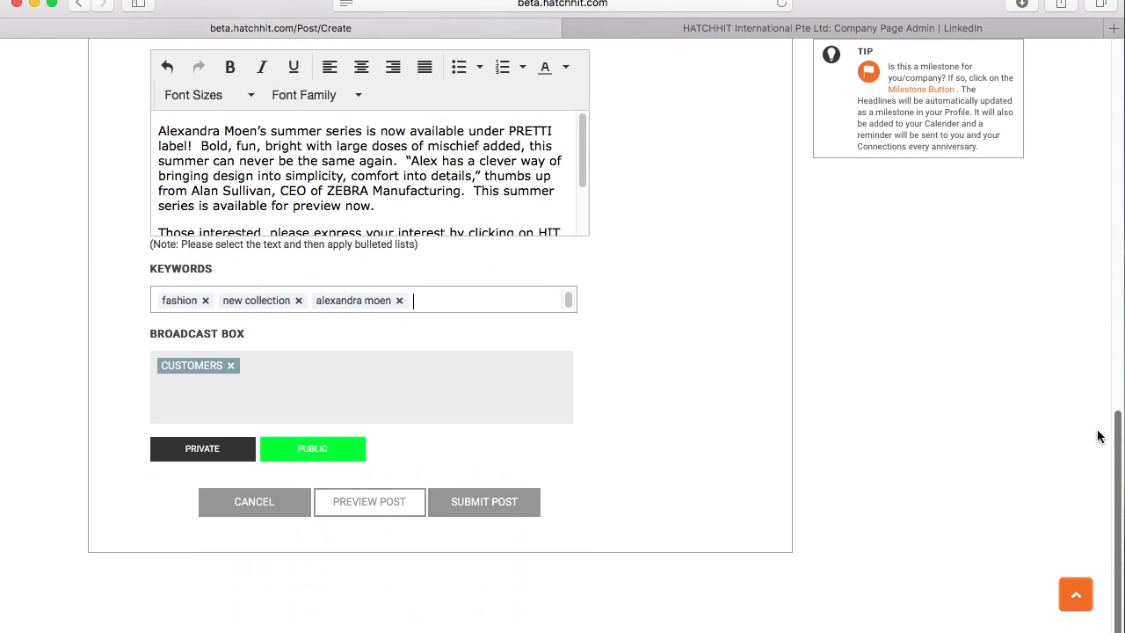
left_click(364, 502)
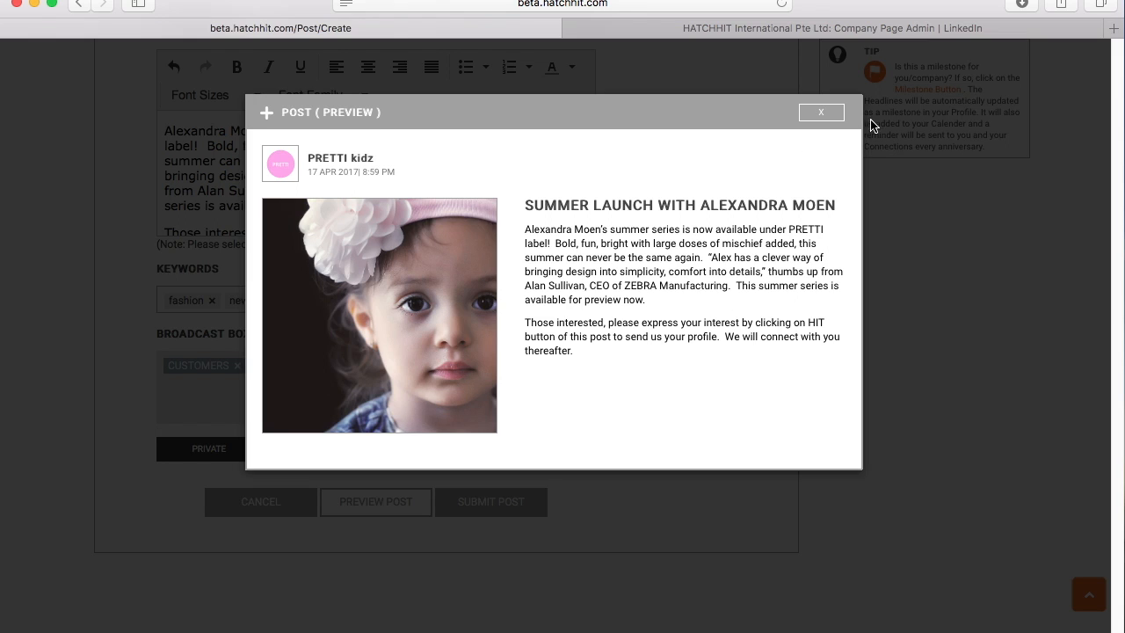
left_click(822, 113)
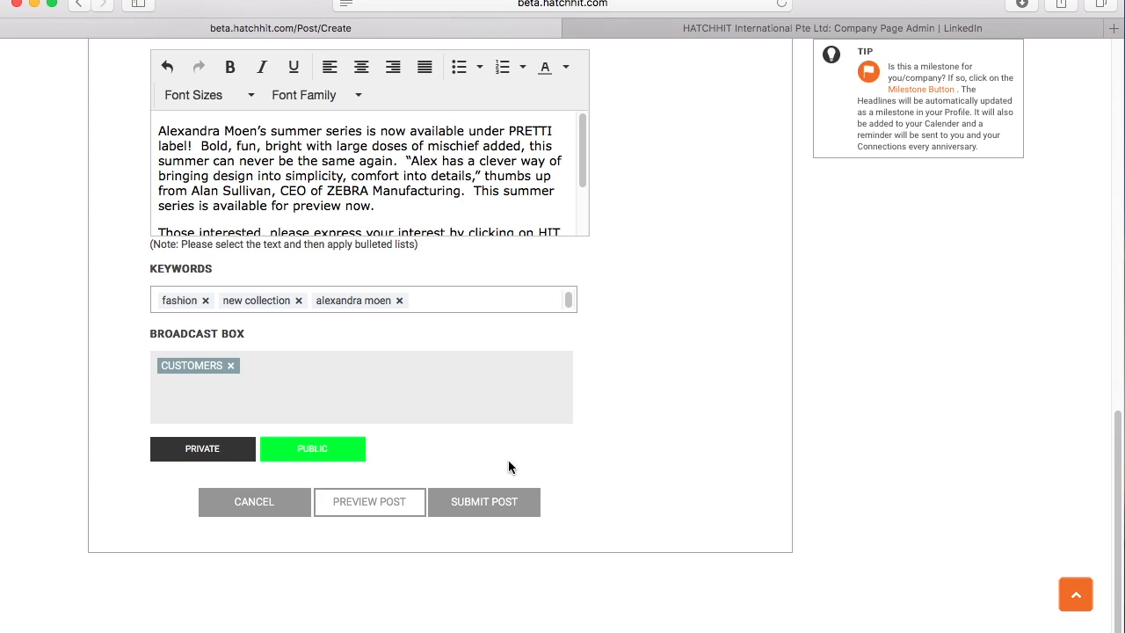
- Submit the PRETTI kidz post for publishing
left_click(498, 506)
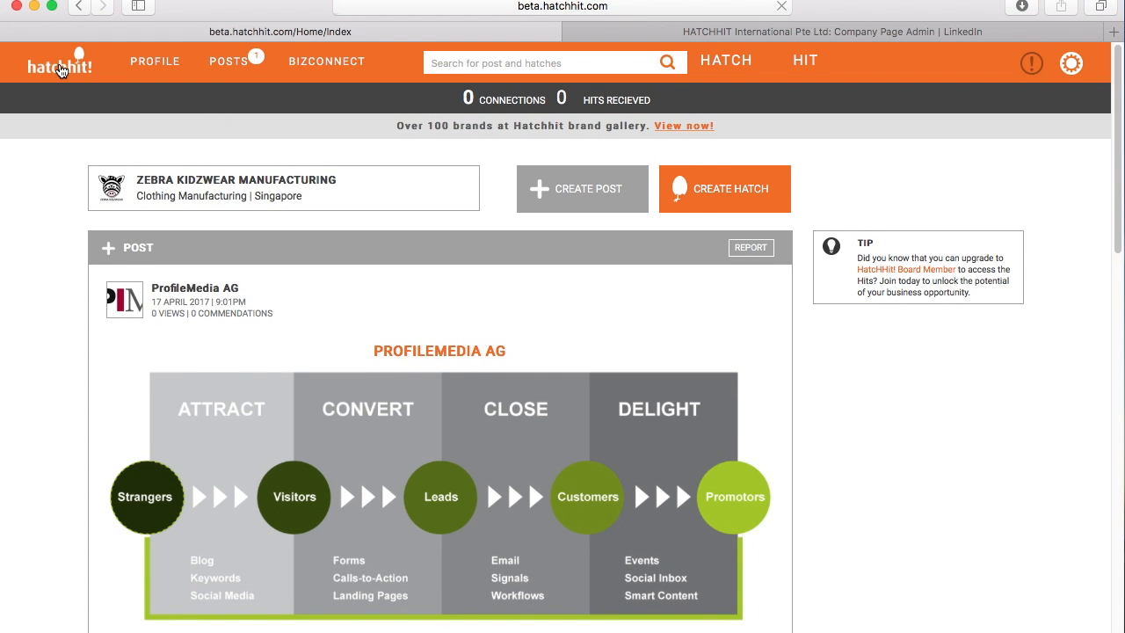
- Check the published PRETTI kidz post in the home feed, then bring up the account settings menu
left_click_drag(1118, 158, 1115, 386)
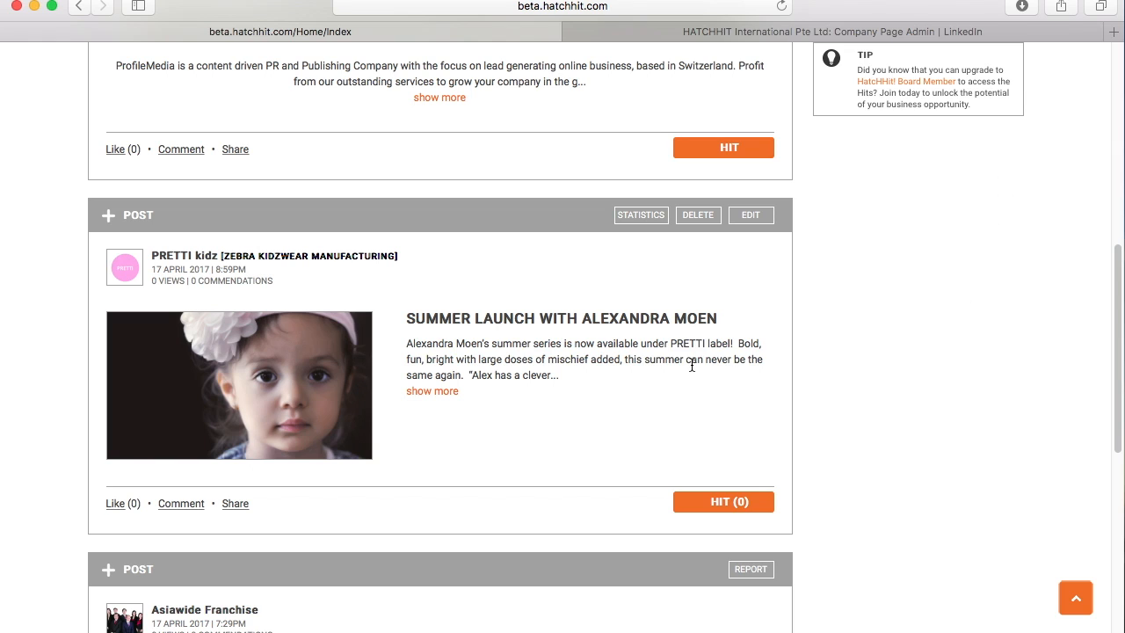
left_click_drag(1120, 378, 1118, 68)
left_click(1071, 62)
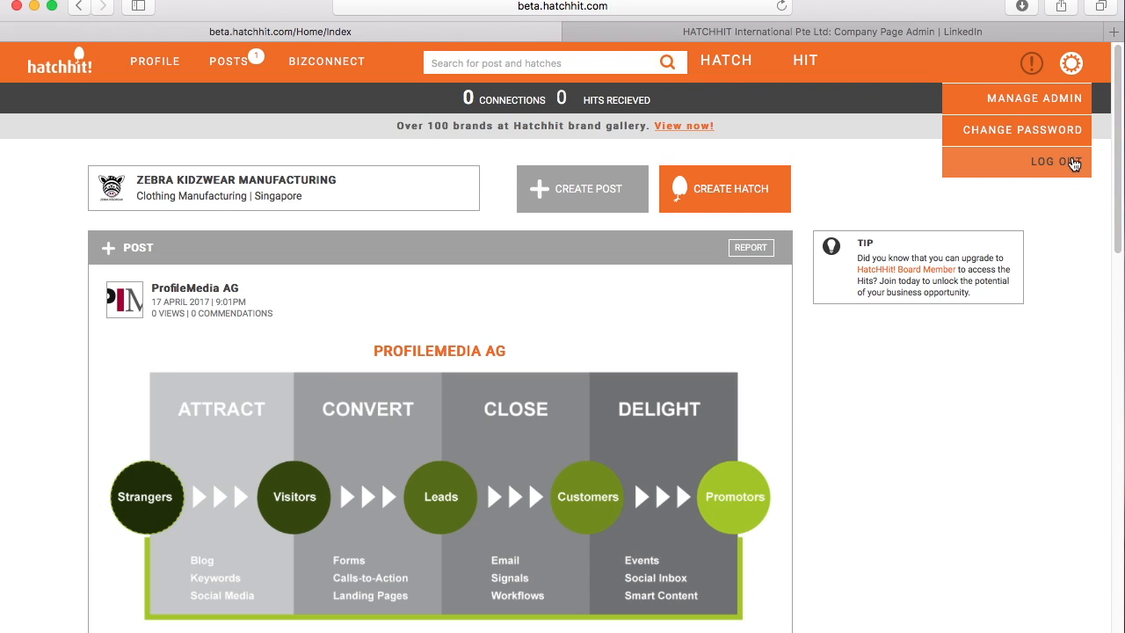
- Log out of the company account and sign in with a saved member's credentials
left_click(1074, 160)
left_click(1034, 71)
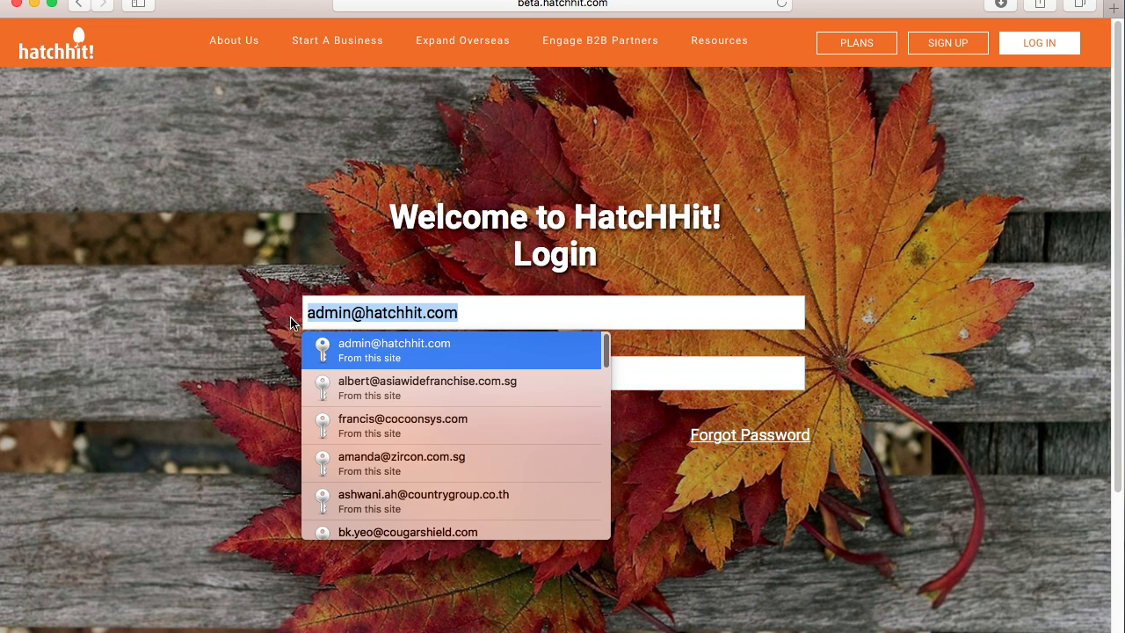
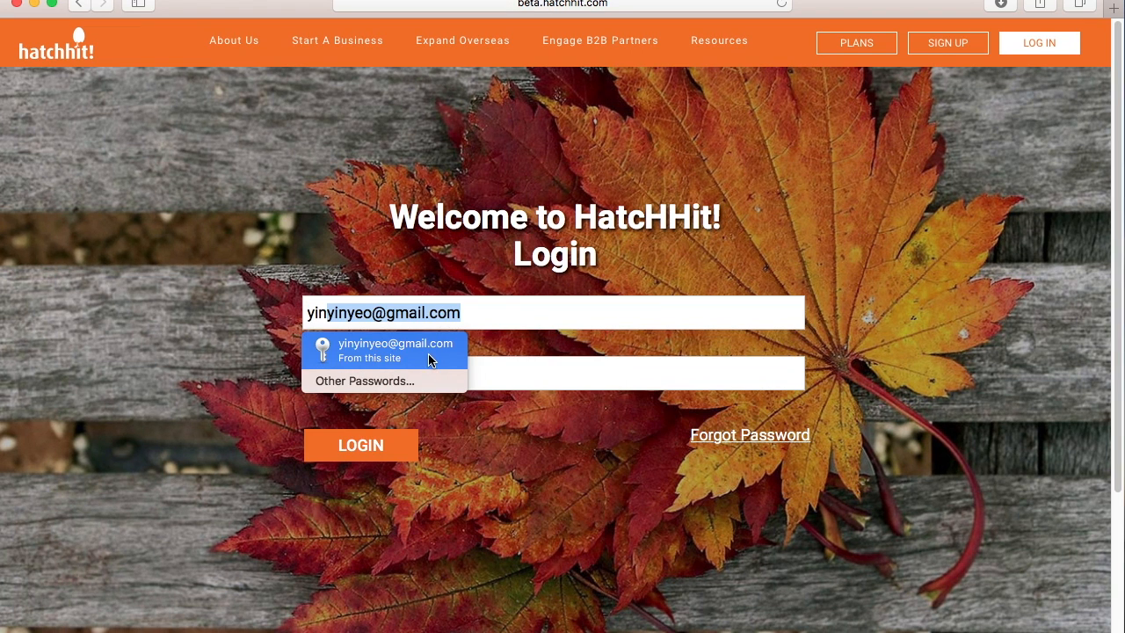
left_click(428, 353)
left_click(351, 439)
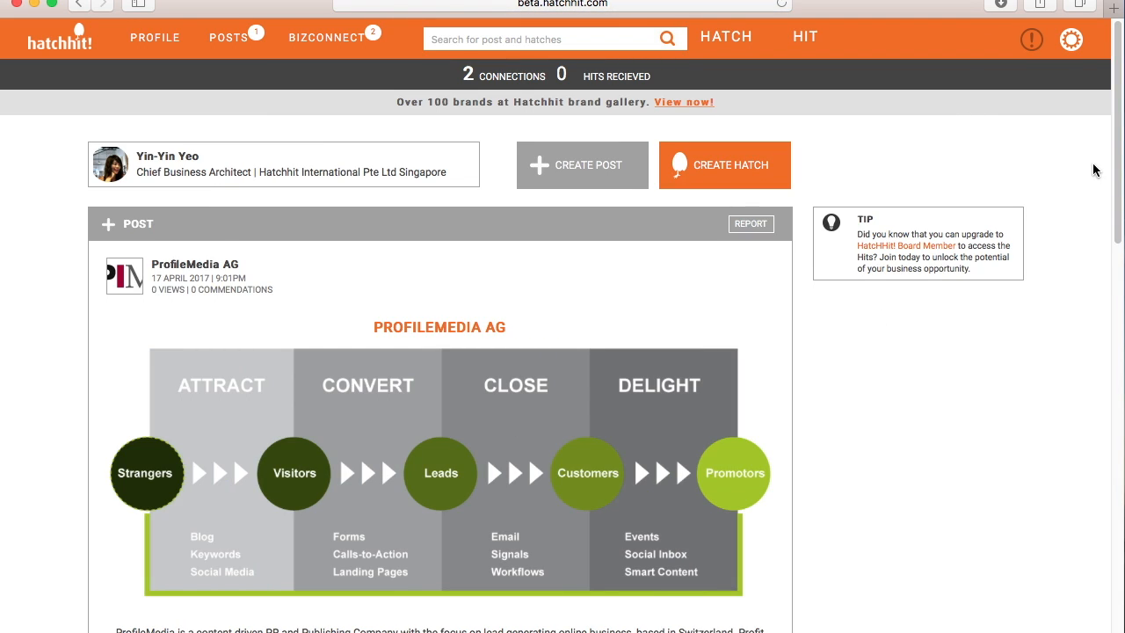
- Review the member's feed, then sign back in with the company's saved credentials
left_click_drag(1117, 167, 1117, 480)
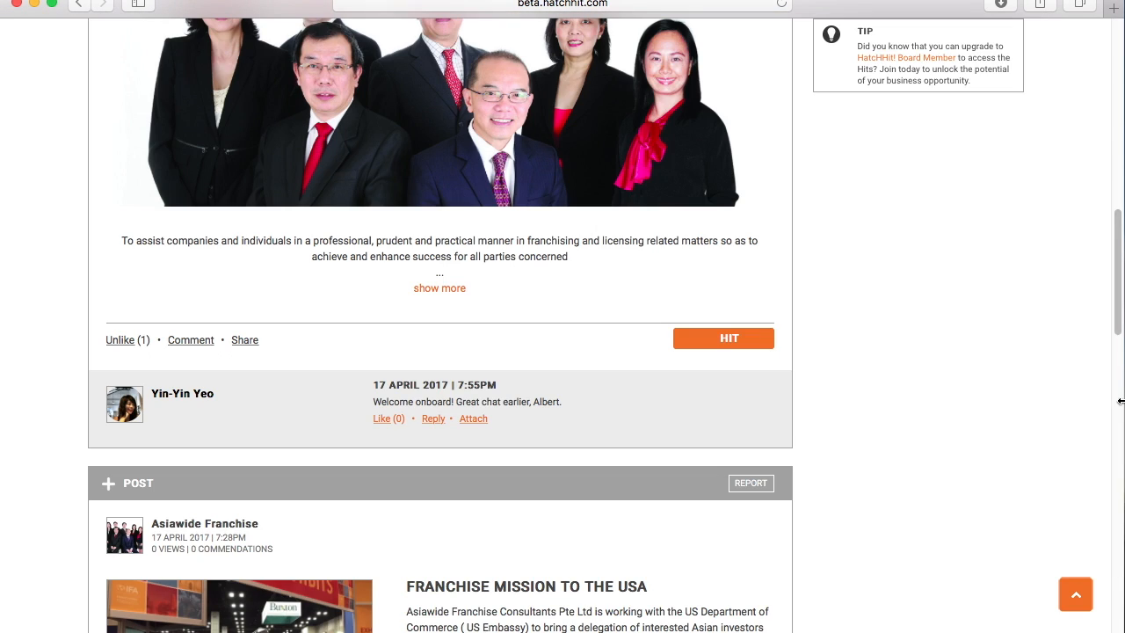
mouse_move(1121, 401)
left_mouse_down()
mouse_move(1116, 375)
mouse_move(1118, 593)
mouse_move(1118, 563)
left_mouse_up()
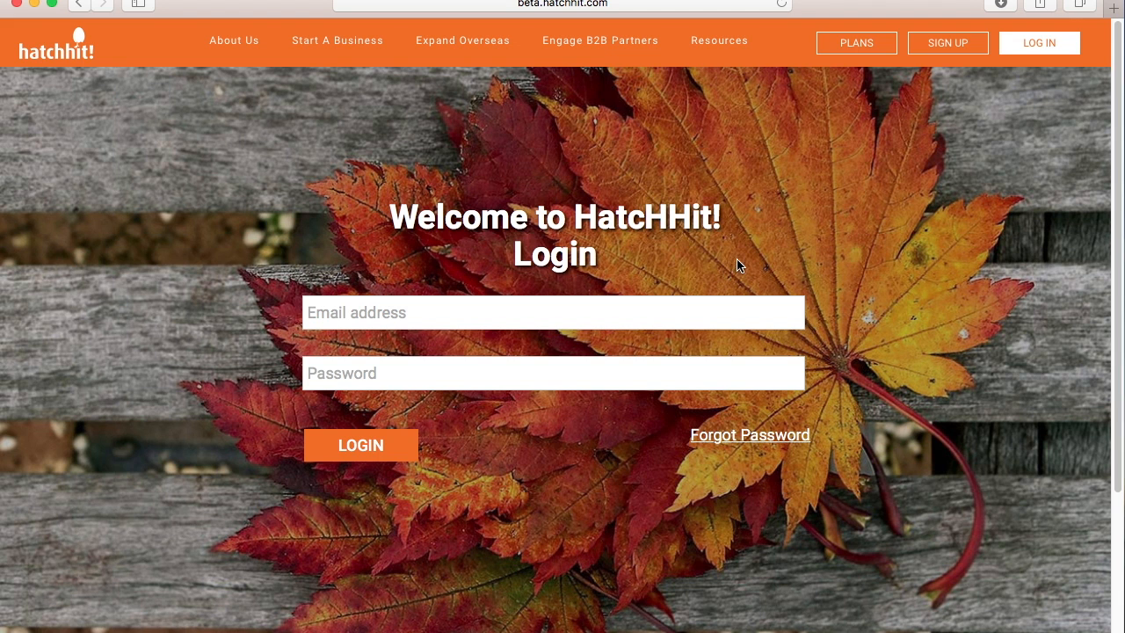
left_click(434, 315)
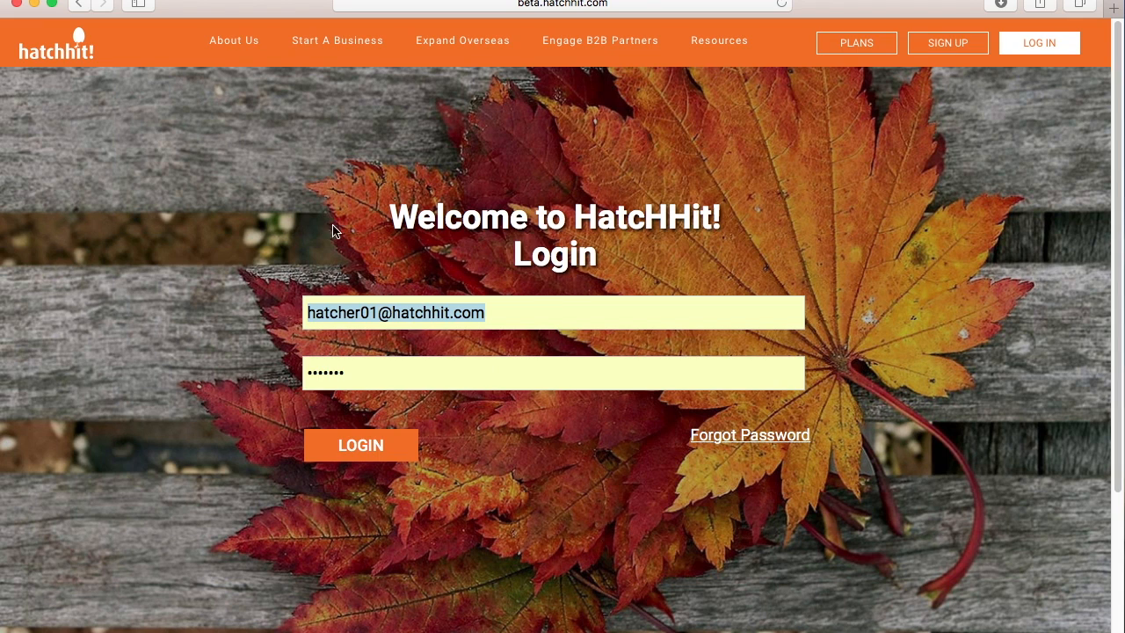
left_click(367, 451)
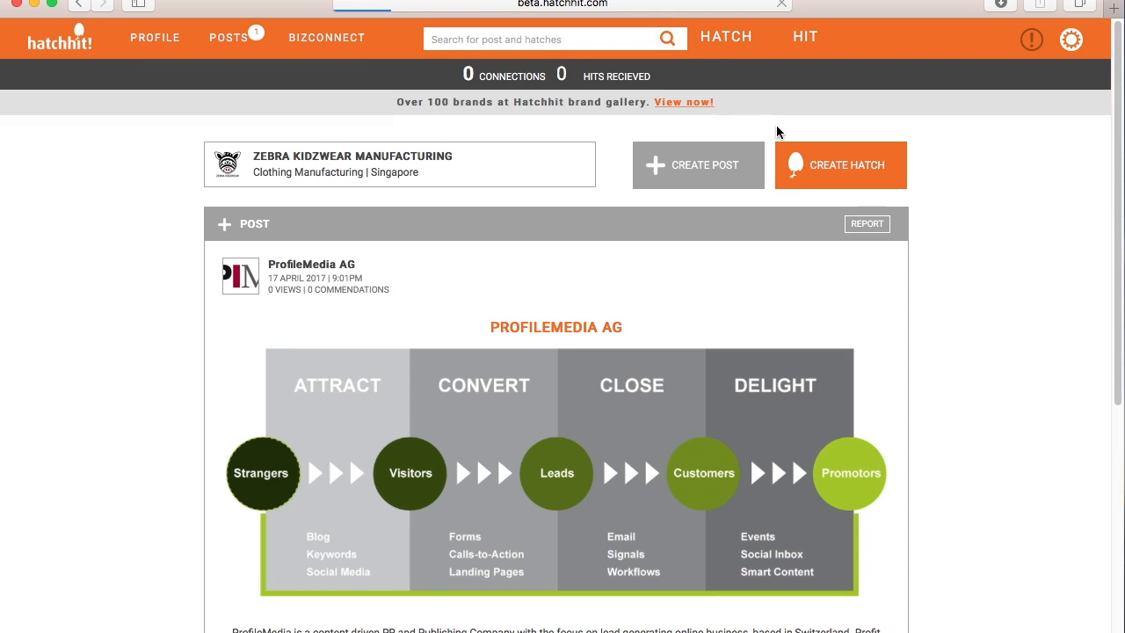
left_click_drag(1114, 133, 1110, 334)
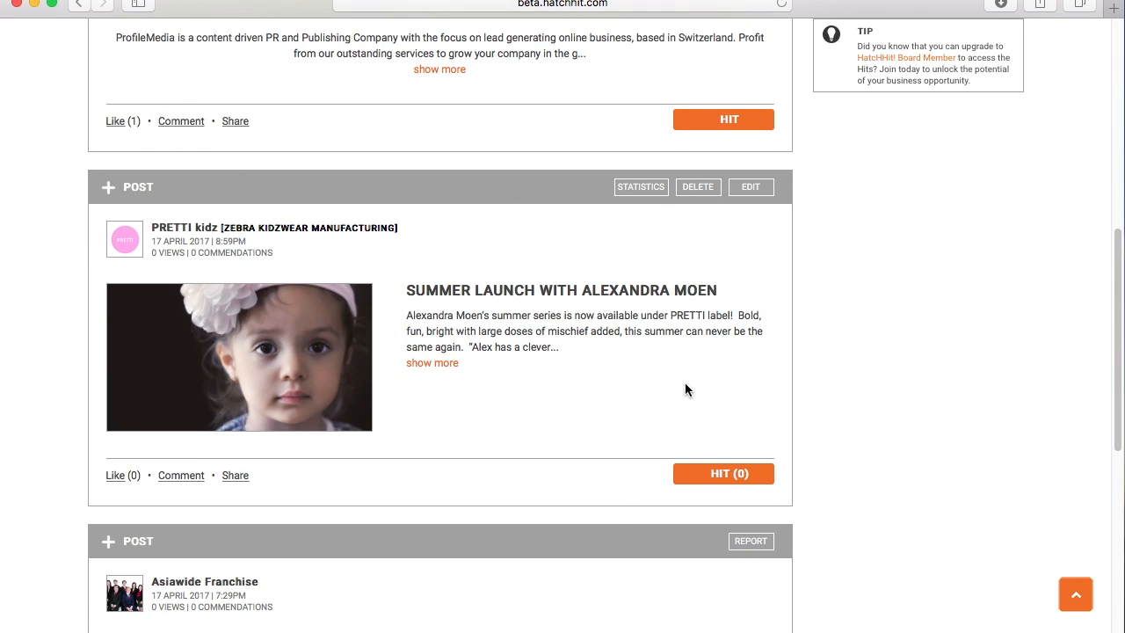
- Check the PRETTI kidz post in the company feed, then go to the Zebra Kidzwear Manufacturing profile
scroll(905, 436, "up", 5)
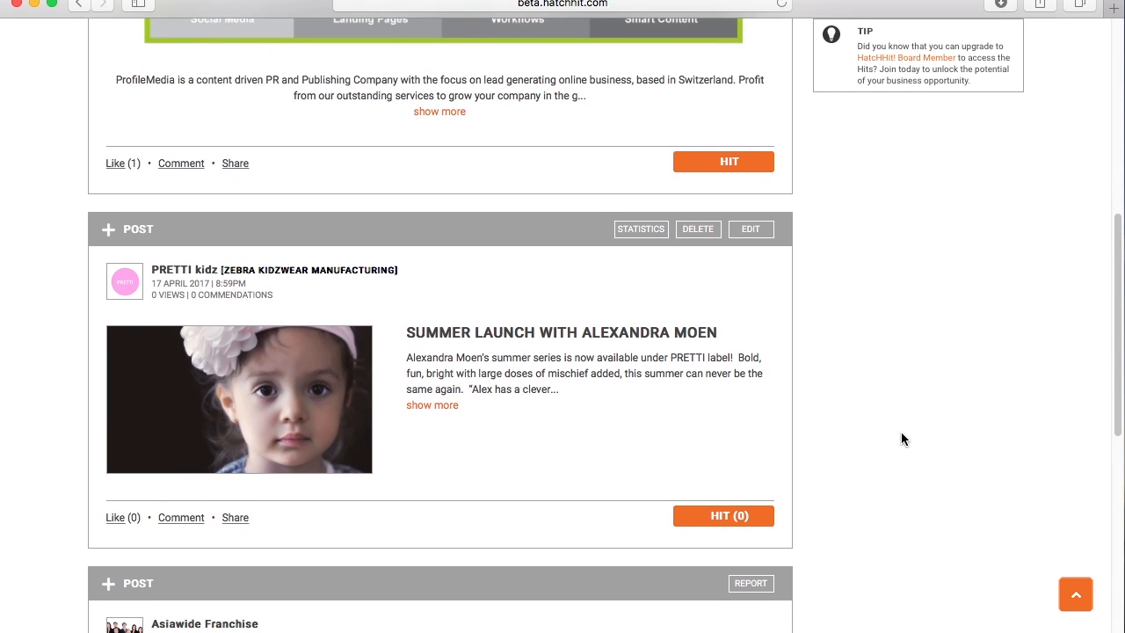
scroll(899, 432, "up", 9)
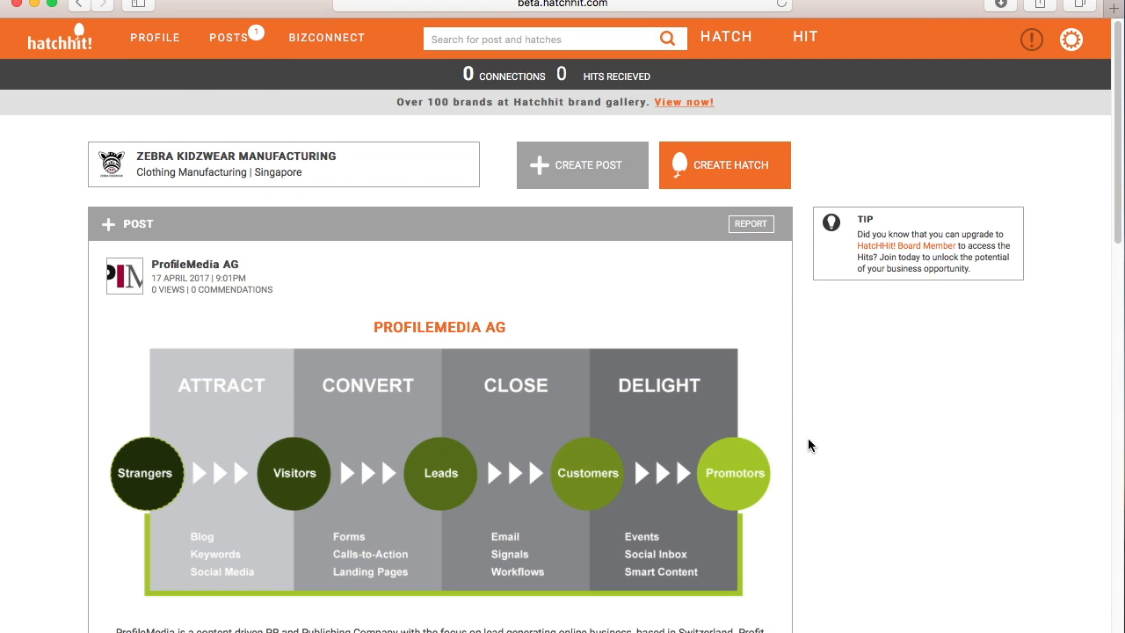
scroll(843, 529, "down", 4)
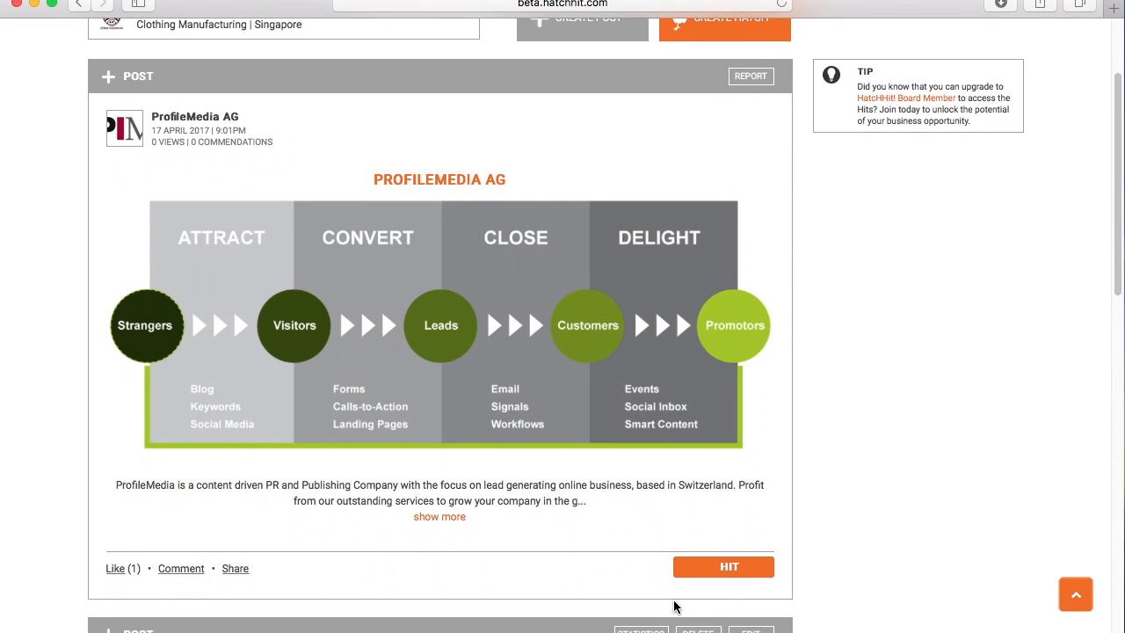
scroll(671, 608, "up", 4)
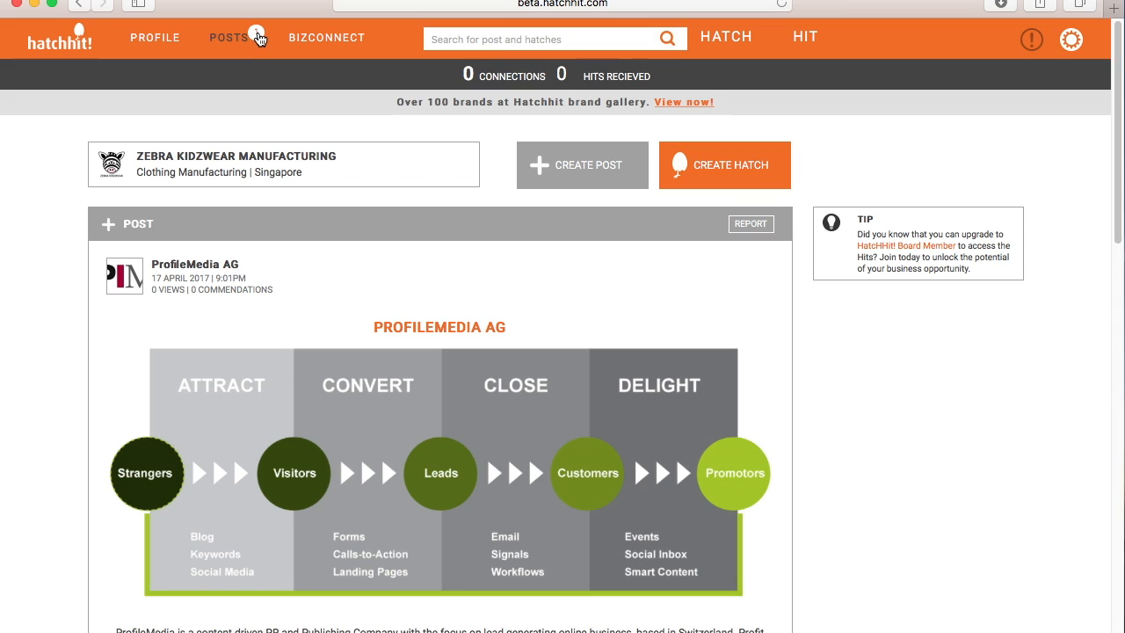
left_click(160, 34)
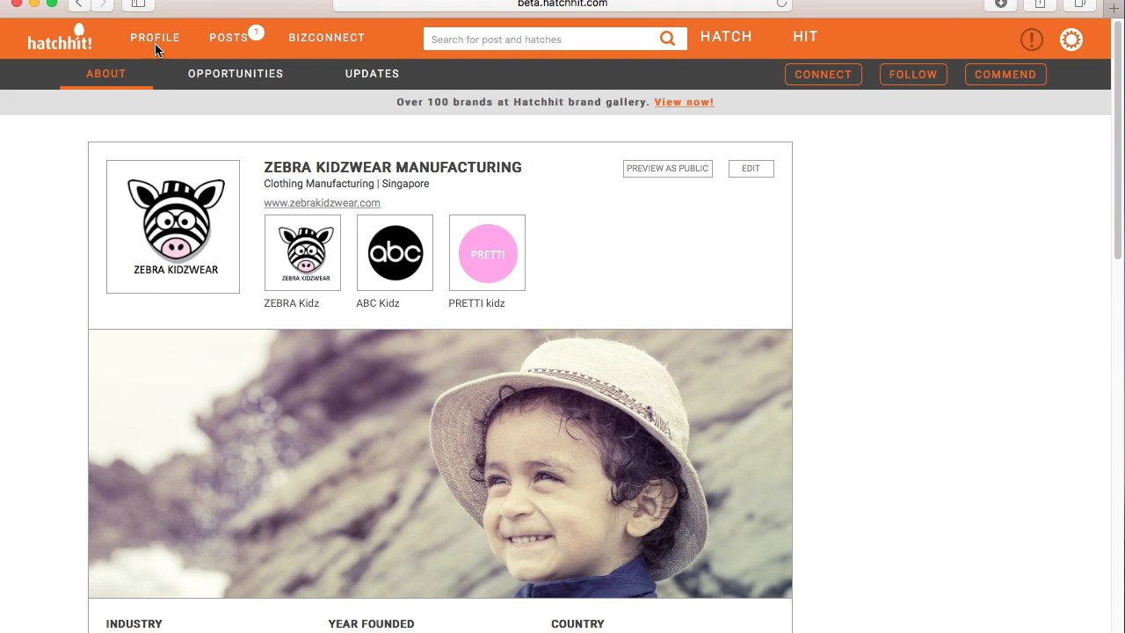
- Filter the company's UPDATES to PRETTI KIDZ posts only, then go to BizConnect
left_click(372, 79)
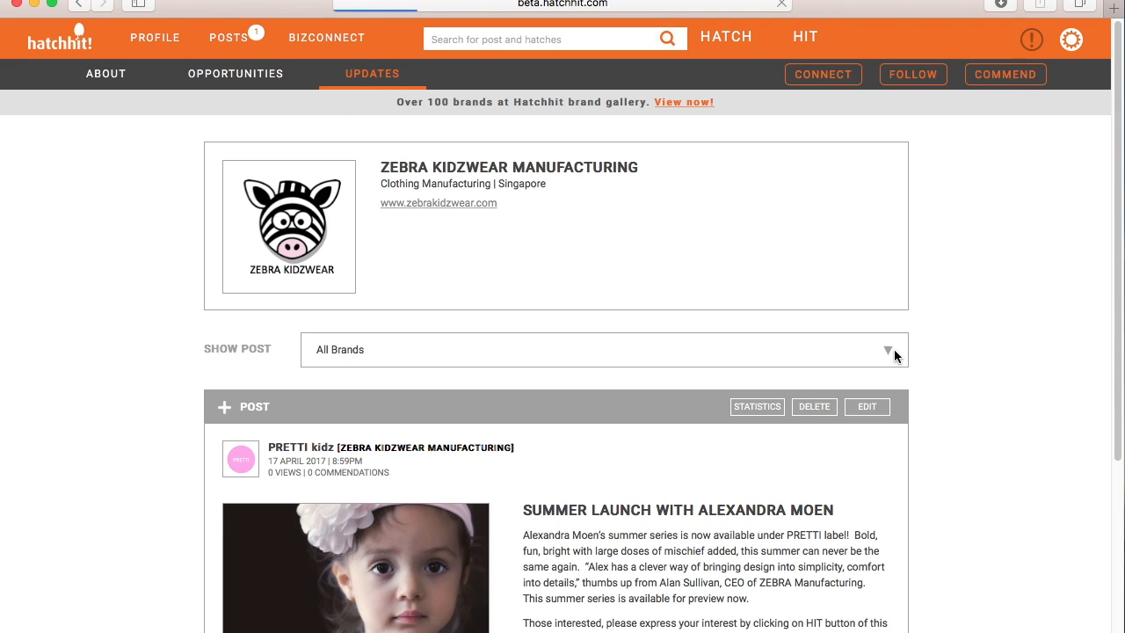
scroll(896, 353, "down", 3)
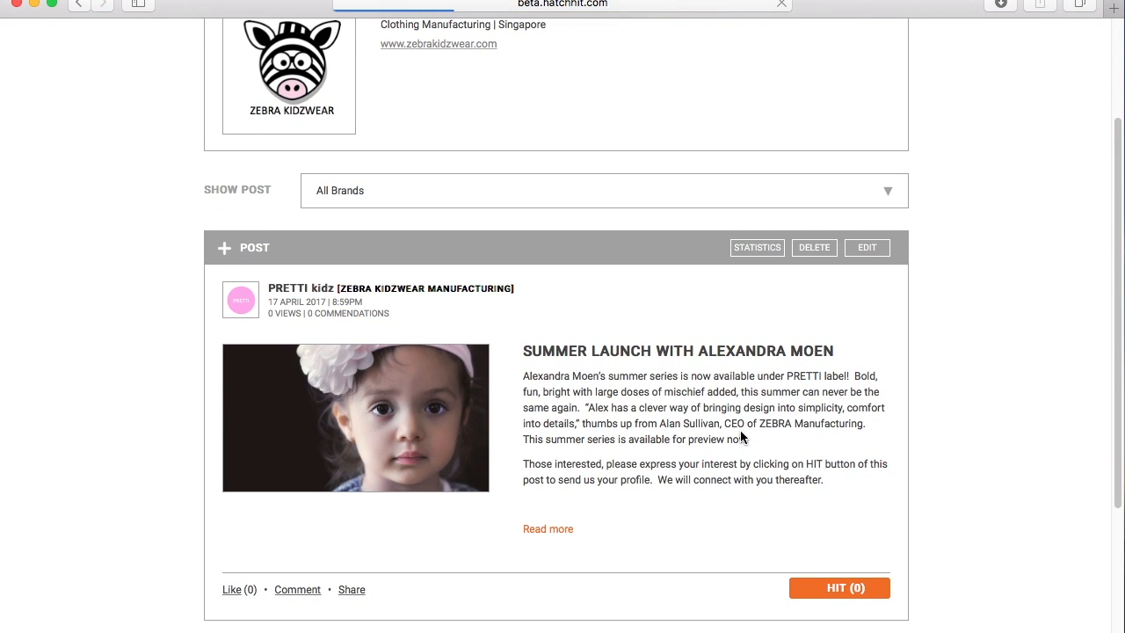
left_click(893, 193)
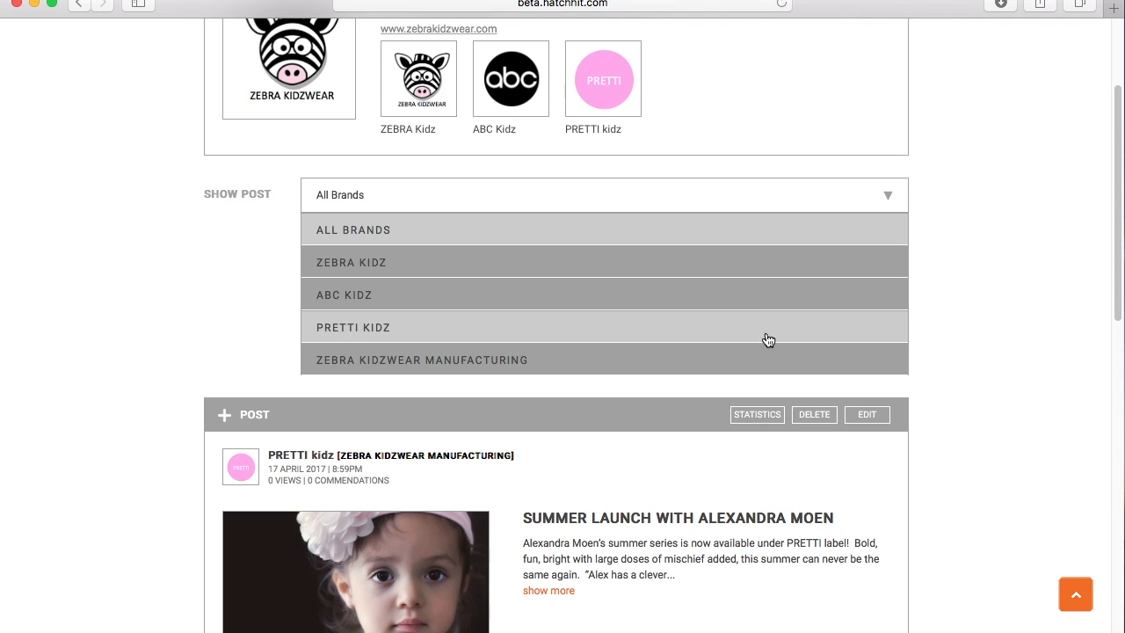
left_click(332, 329)
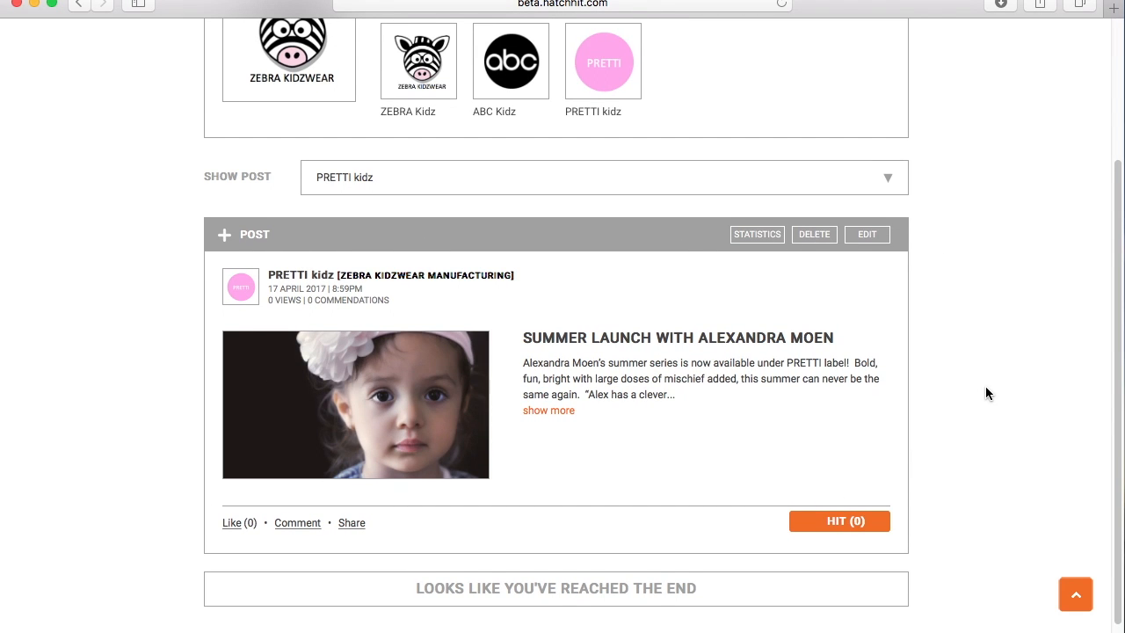
scroll(989, 387, "up", 5)
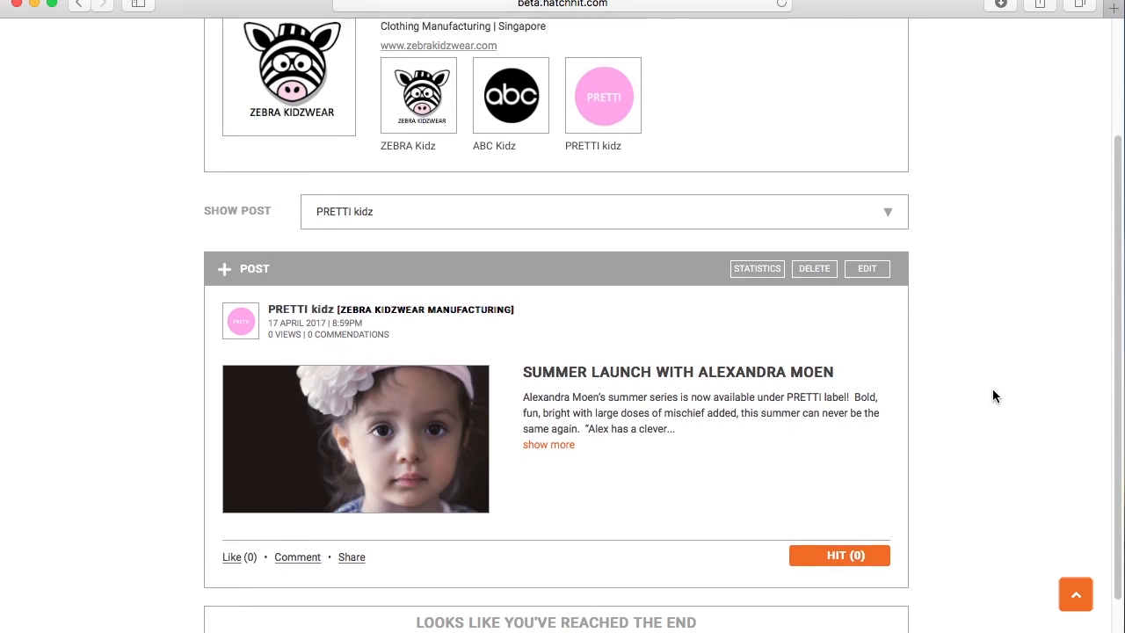
left_click(330, 39)
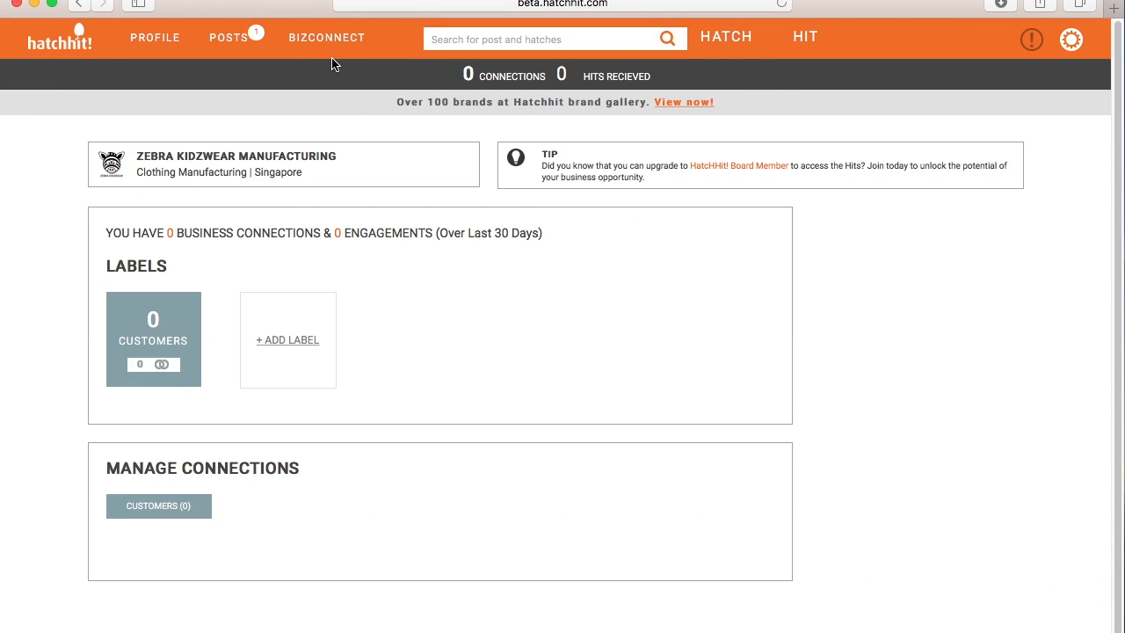
- Create and save a new Potential Leads/Targets/Partners label in BizConnect
left_click(289, 345)
left_click(678, 156)
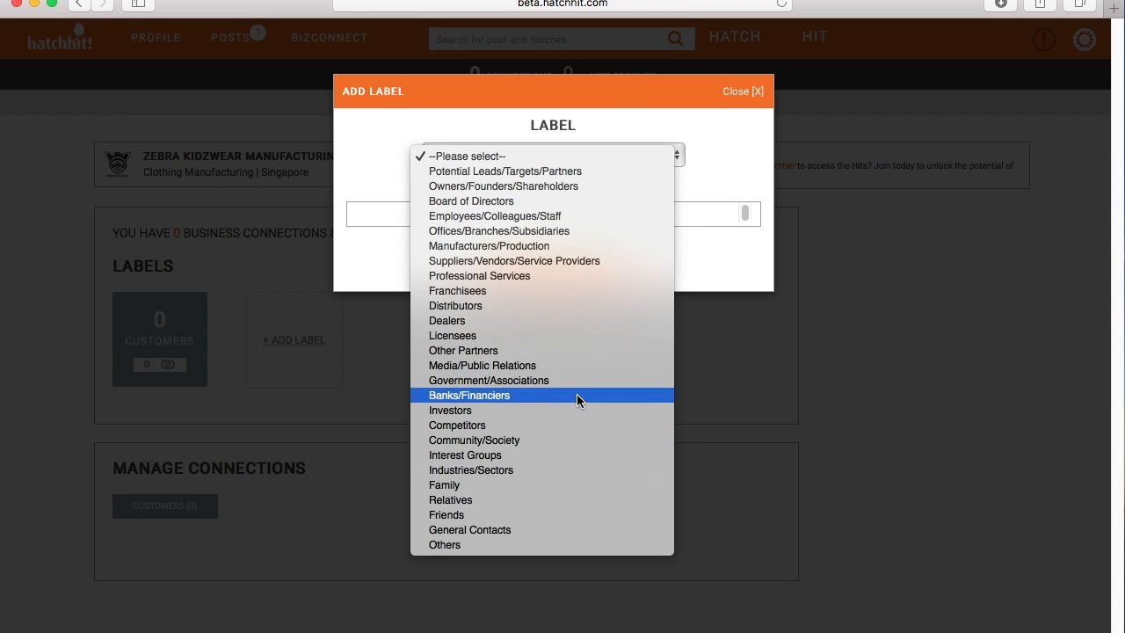
scroll(564, 439, "down", 2)
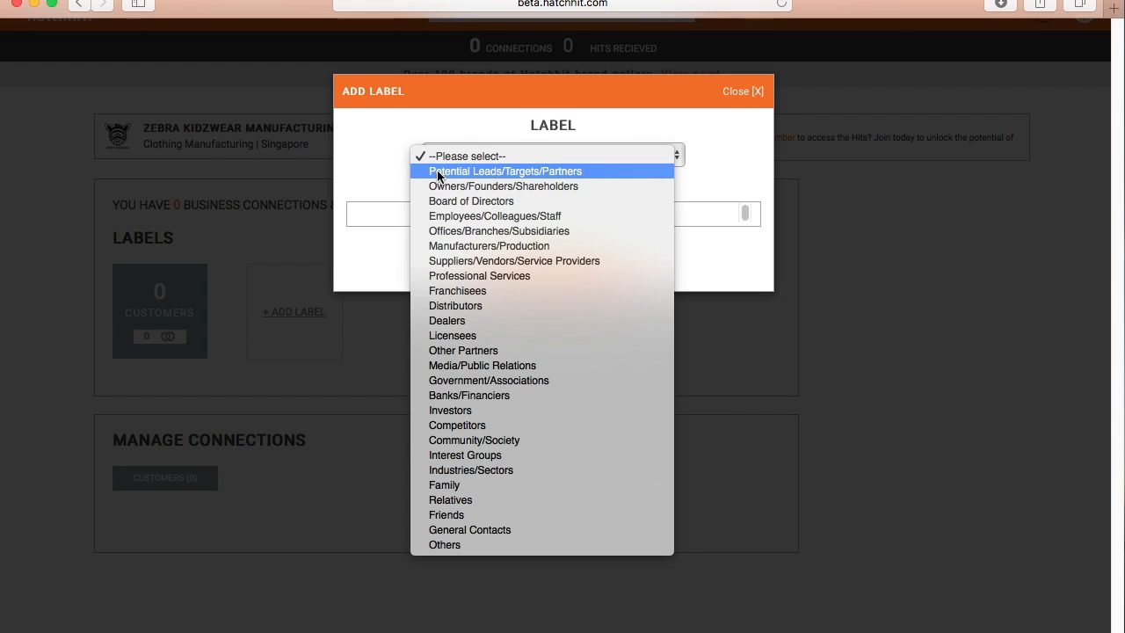
left_click(599, 171)
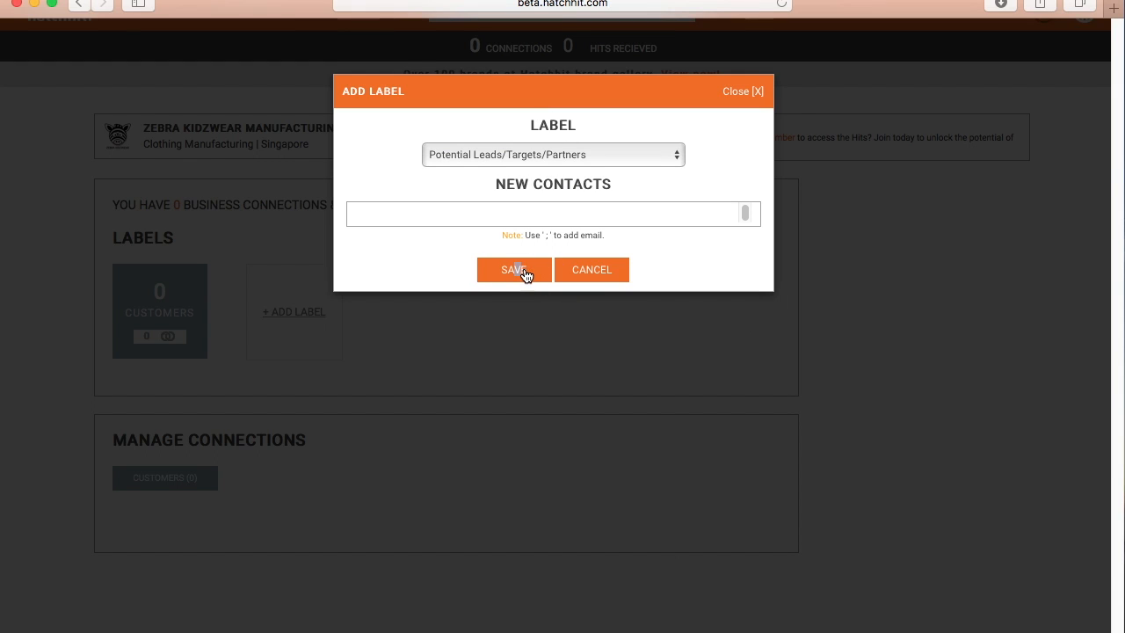
left_click(526, 275)
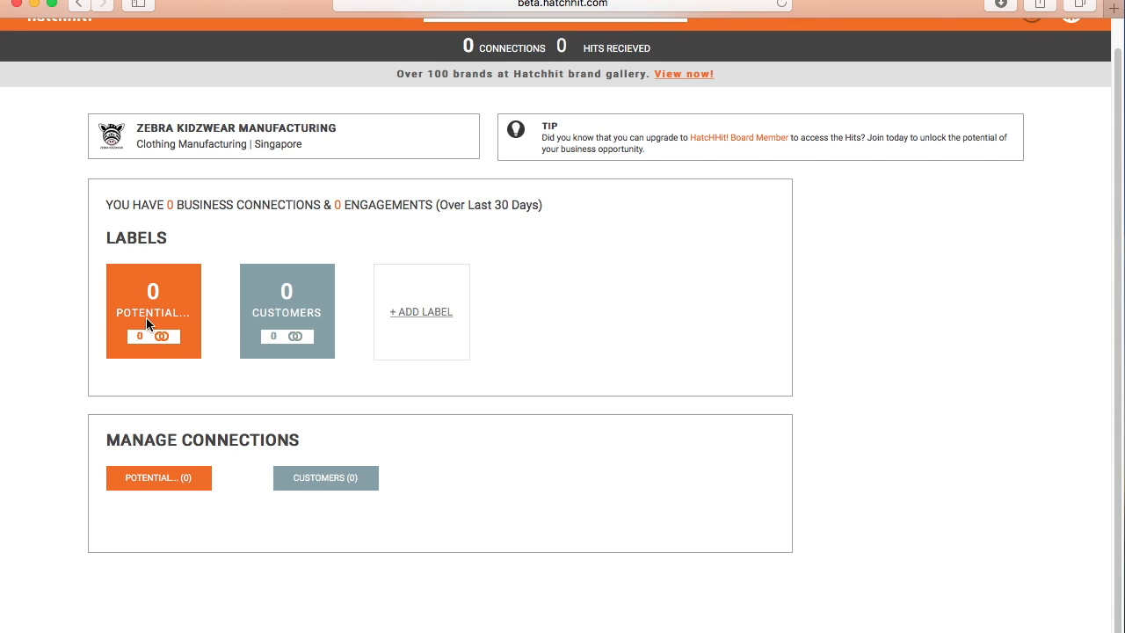
- Enter and save an invite e-mail address for the Potential Leads/Targets/Partners label
left_click(145, 482)
scroll(317, 501, "down", 5)
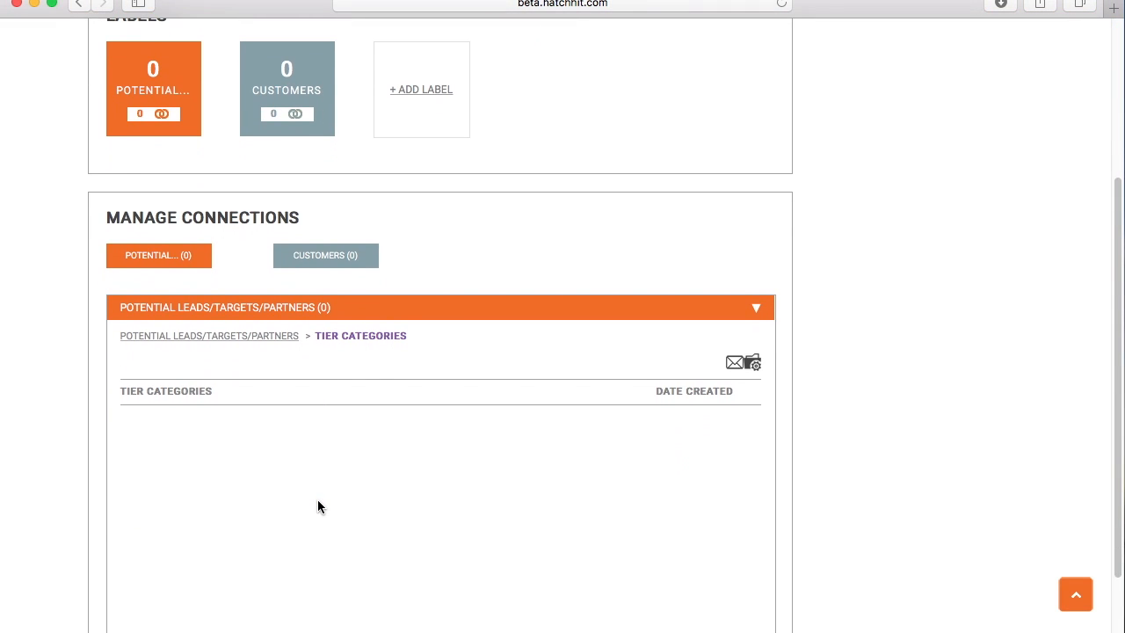
left_click(734, 365)
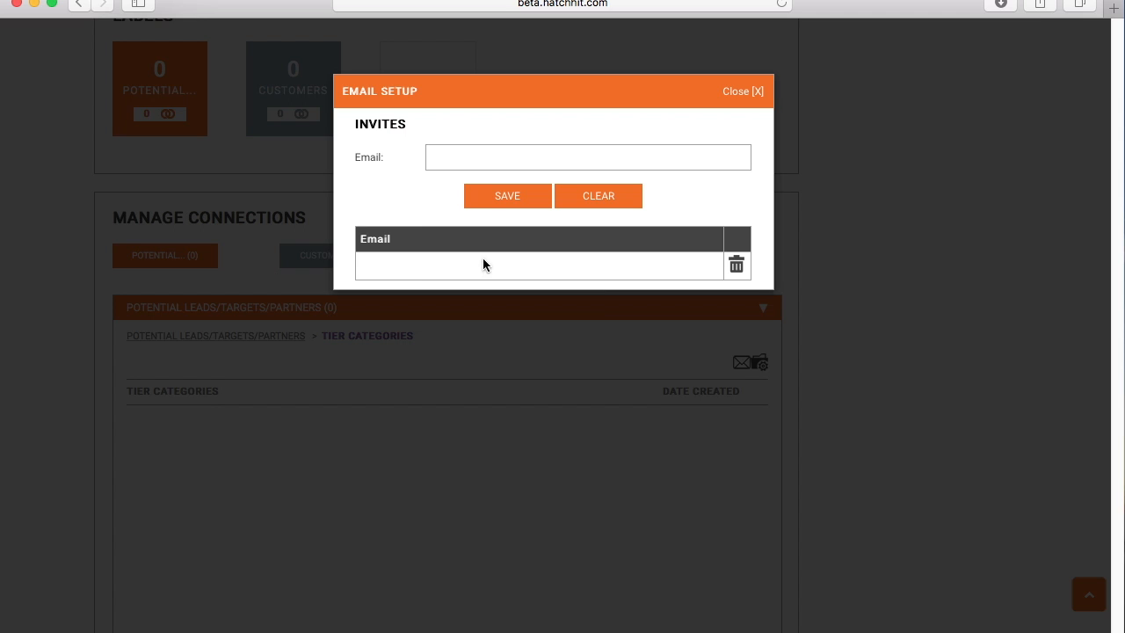
right_click(448, 236)
left_click(478, 160)
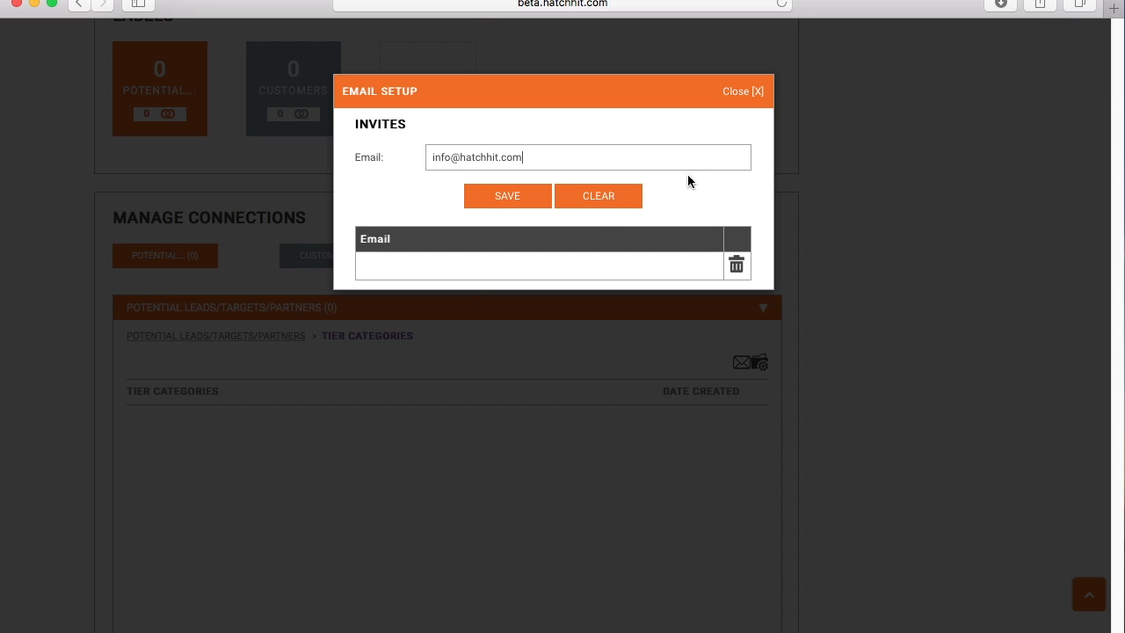
left_click(505, 194)
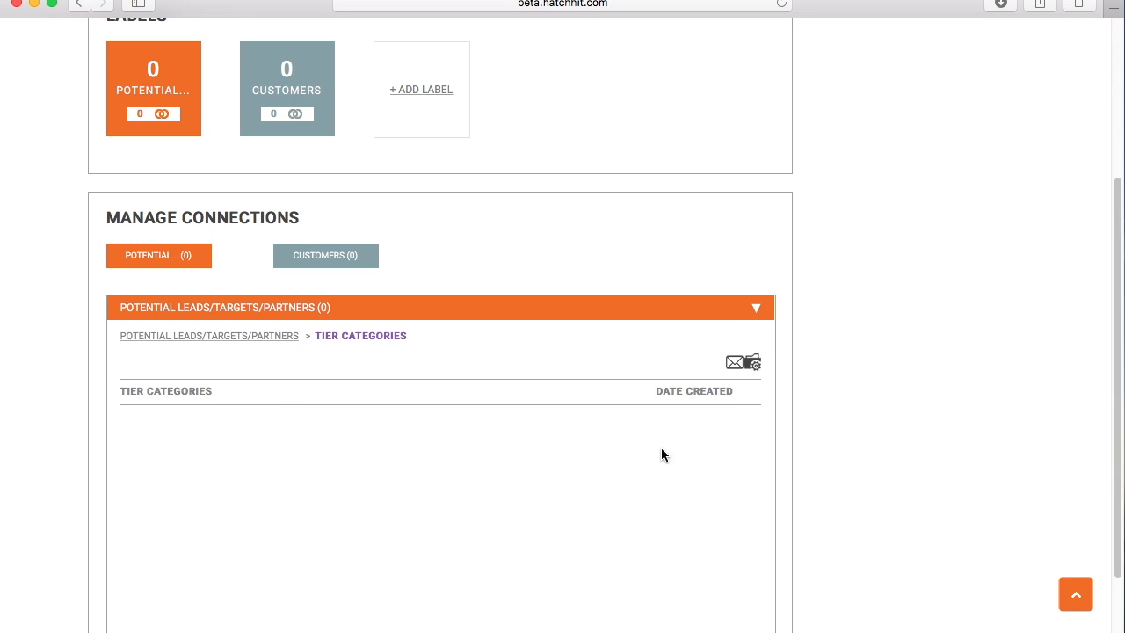
- Reopen the label's invite e-mail setup to check the saved address
left_click(736, 367)
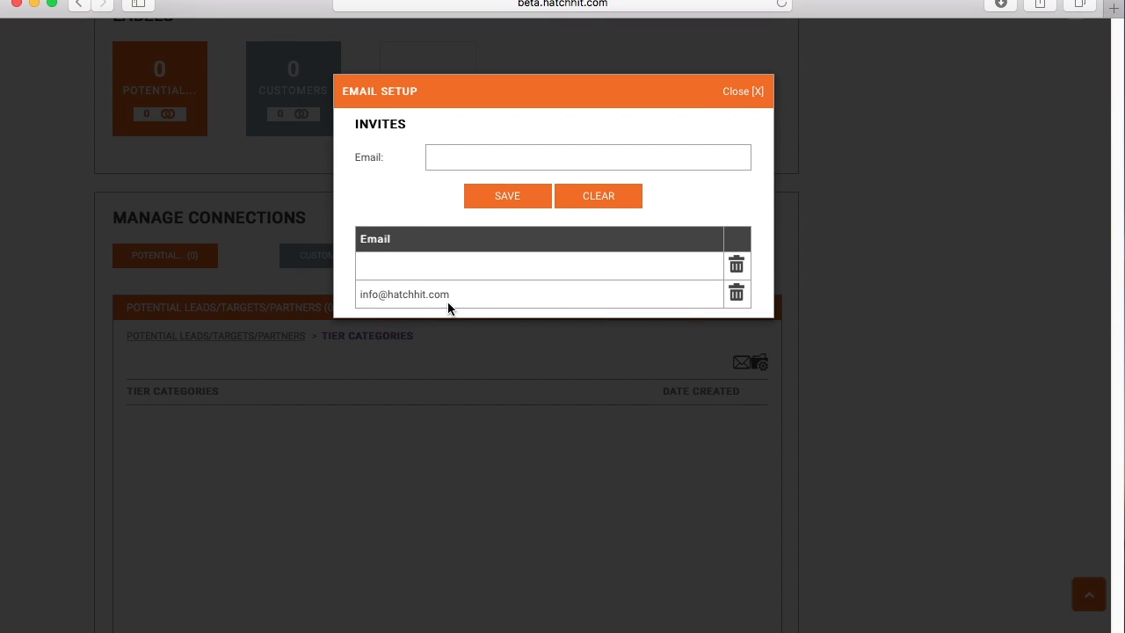
left_click(739, 296)
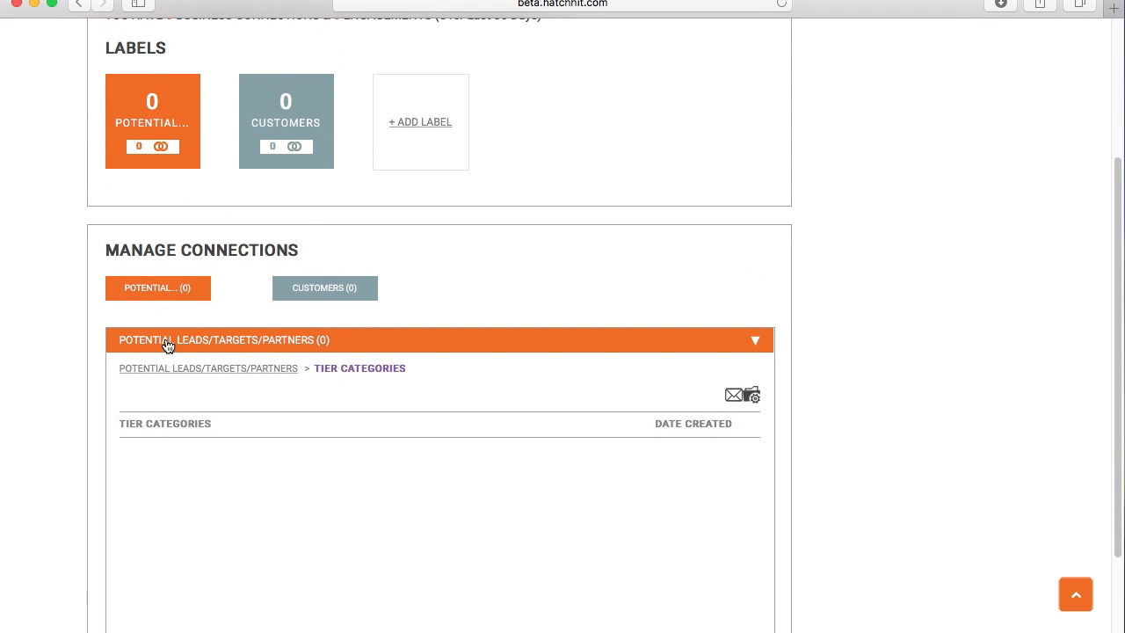
scroll(391, 255, "up", 1)
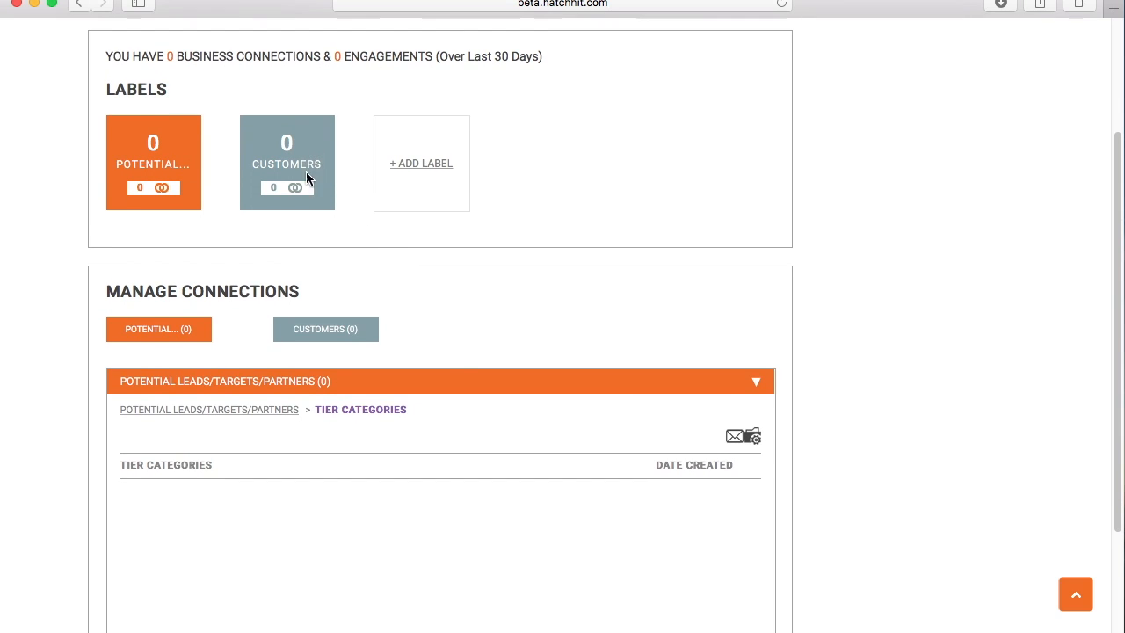
scroll(302, 181, "up", 2)
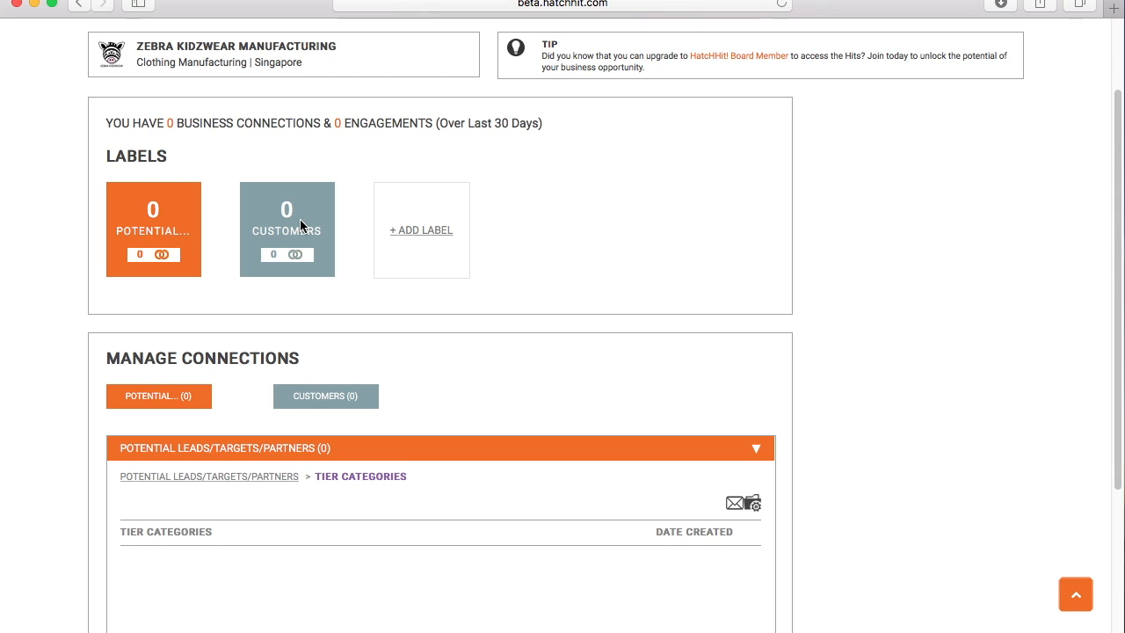
scroll(300, 225, "up", 1)
scroll(300, 220, "up", 2)
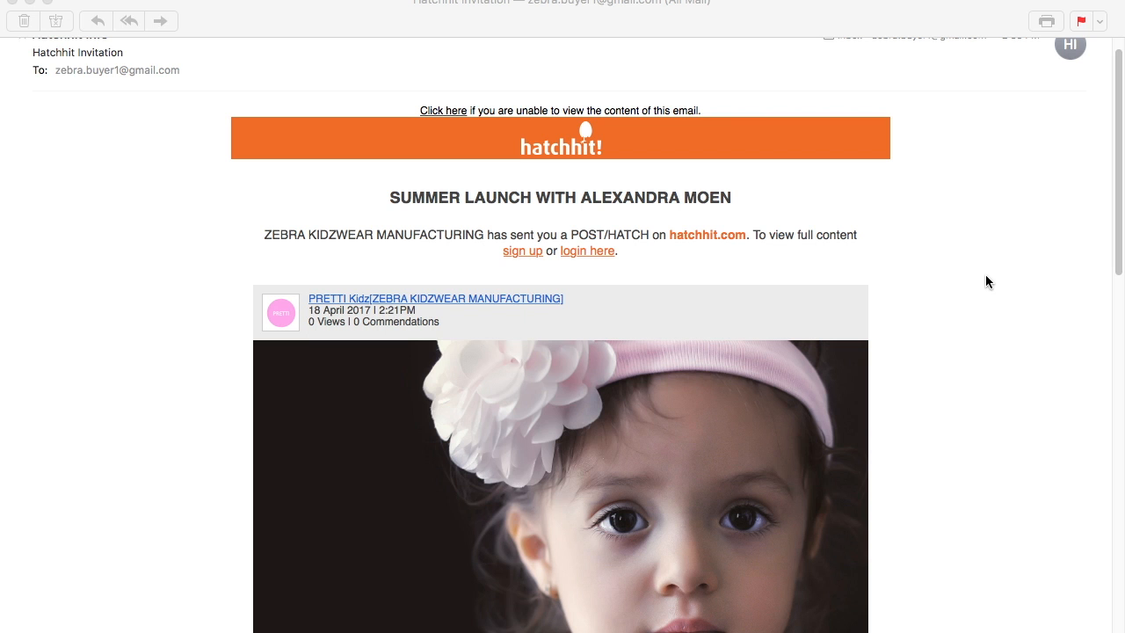
- Bring Mail to the front and read through the Hatchhit Invitation for the PRETTI Kidz summer launch
left_click(901, 25)
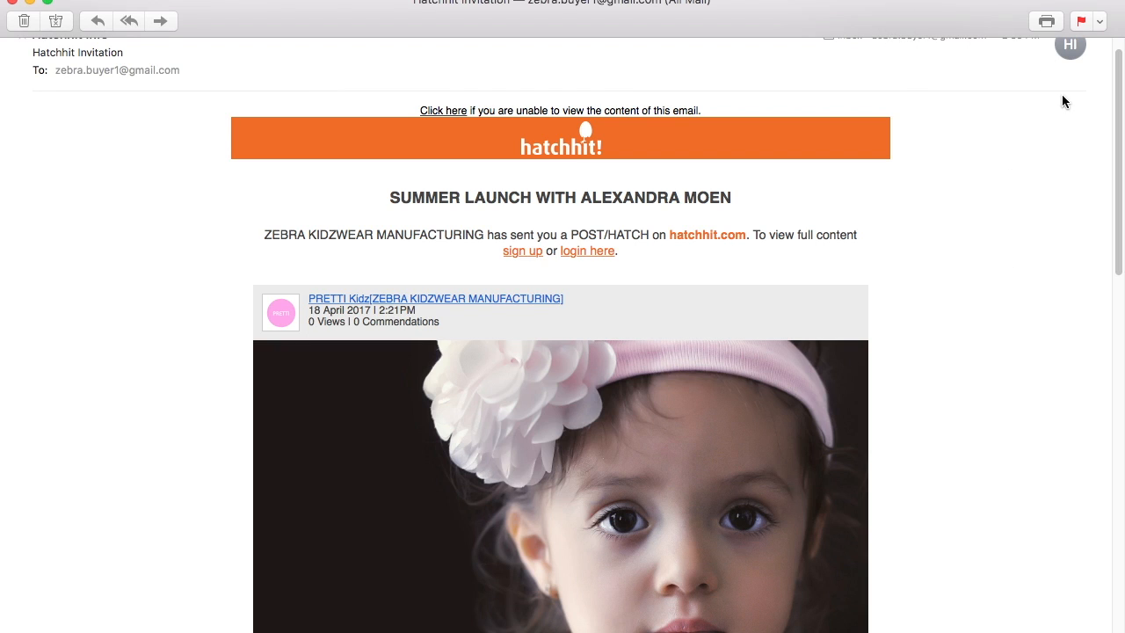
scroll(1116, 97, "up", 2)
scroll(1116, 96, "down", 2)
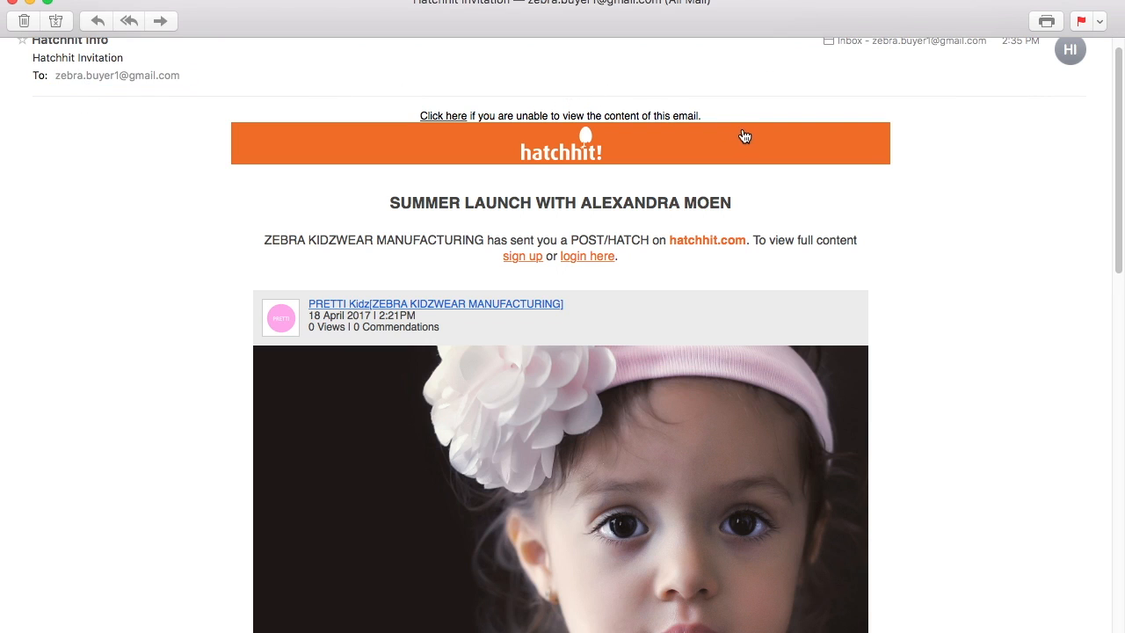
scroll(378, 255, "down", 3)
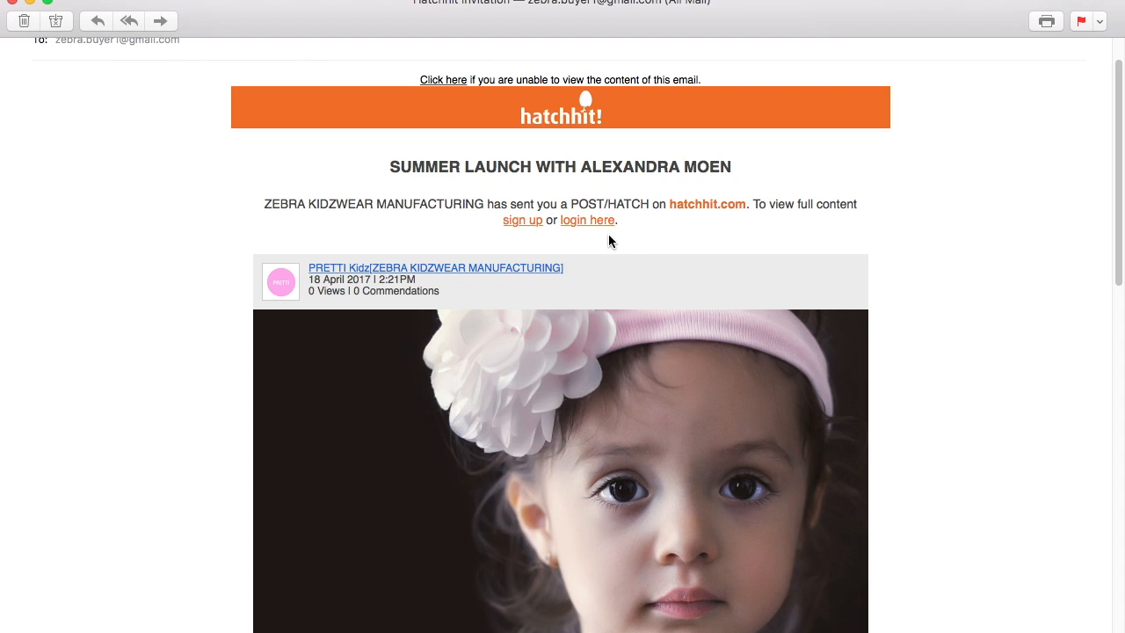
left_click_drag(1118, 219, 1119, 250)
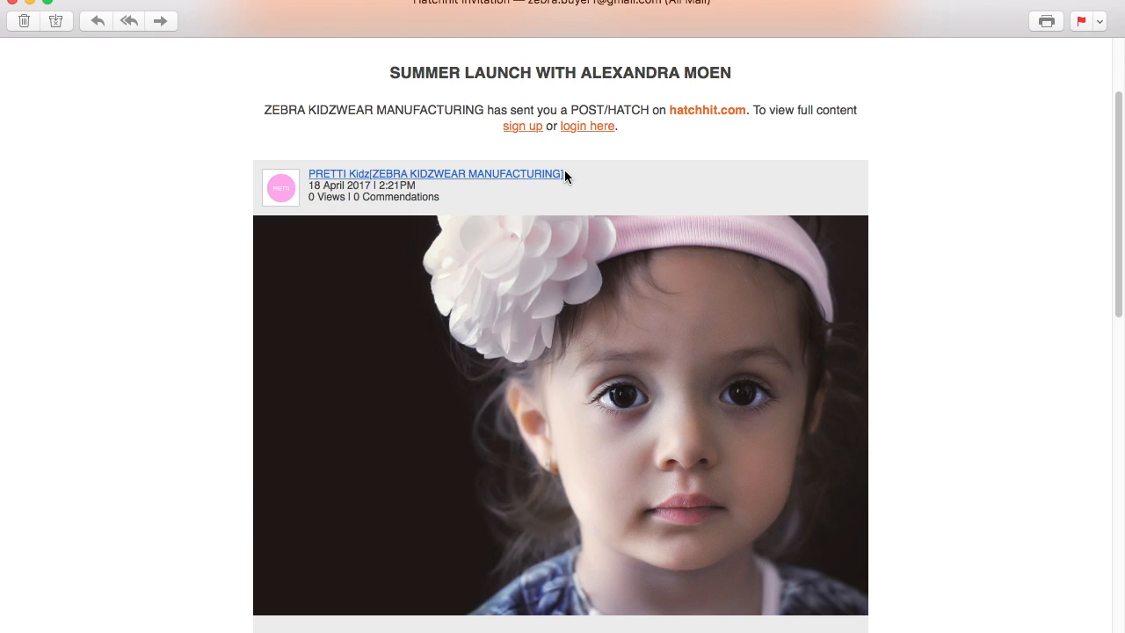
scroll(1117, 294, "down", 5)
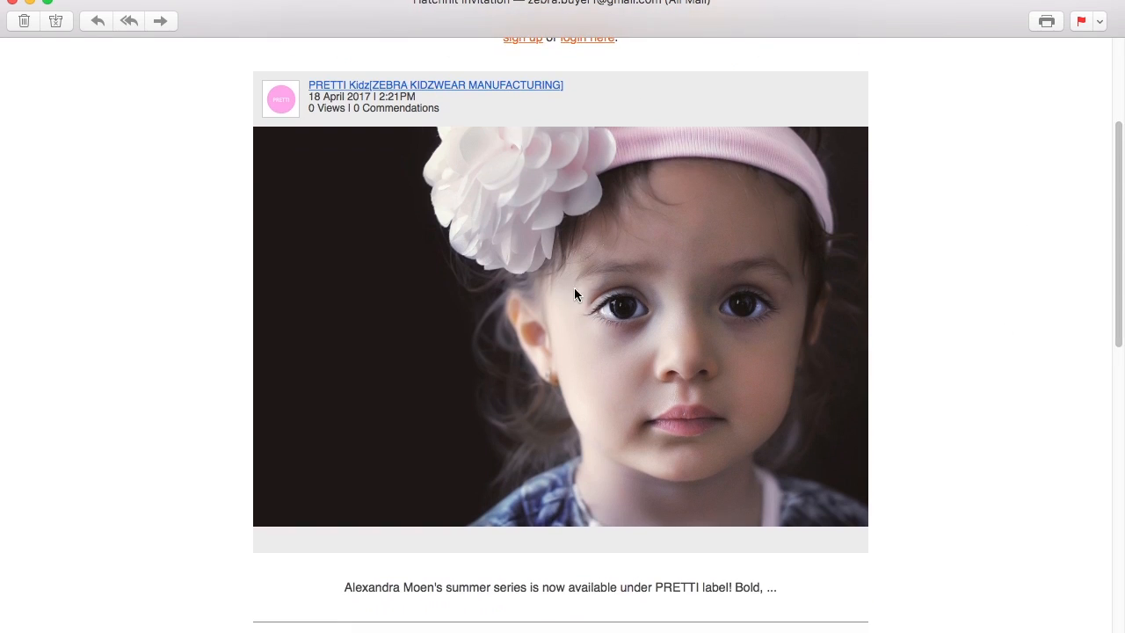
scroll(1117, 352, "down", 8)
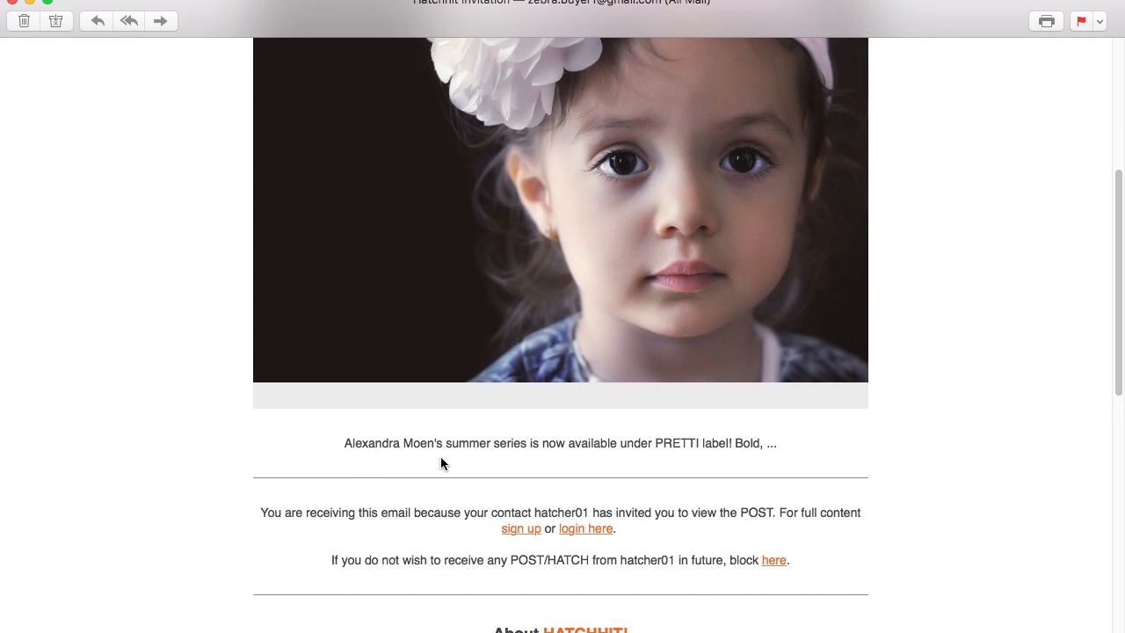
left_click_drag(1119, 388, 1113, 252)
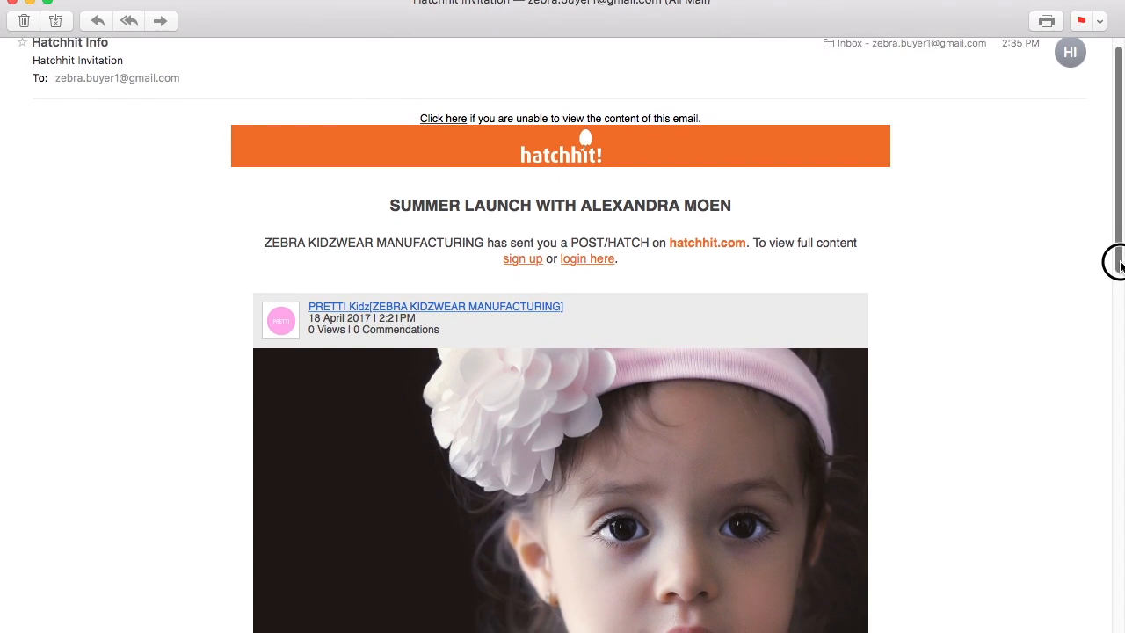
scroll(1120, 272, "down", 2)
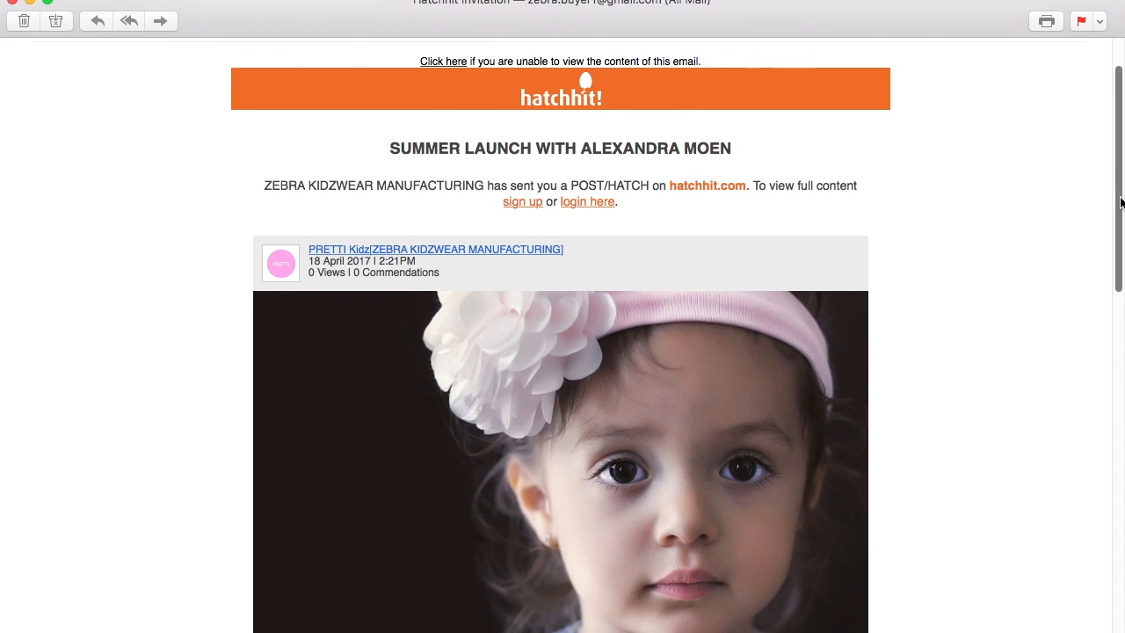
mouse_move(1118, 201)
left_mouse_down()
mouse_move(1120, 230)
mouse_move(1118, 171)
mouse_move(1118, 185)
left_mouse_up()
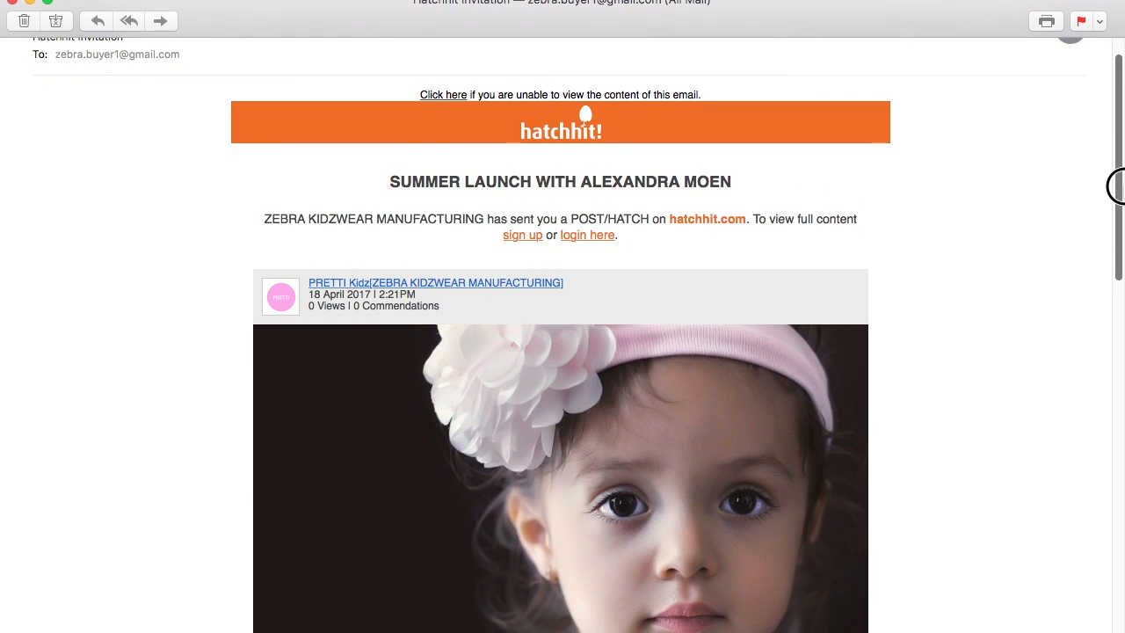
mouse_move(1120, 224)
left_mouse_down()
mouse_move(1113, 432)
mouse_move(1096, 244)
mouse_move(1118, 152)
mouse_move(1117, 74)
left_mouse_up()
left_click_drag(1121, 148, 1107, 547)
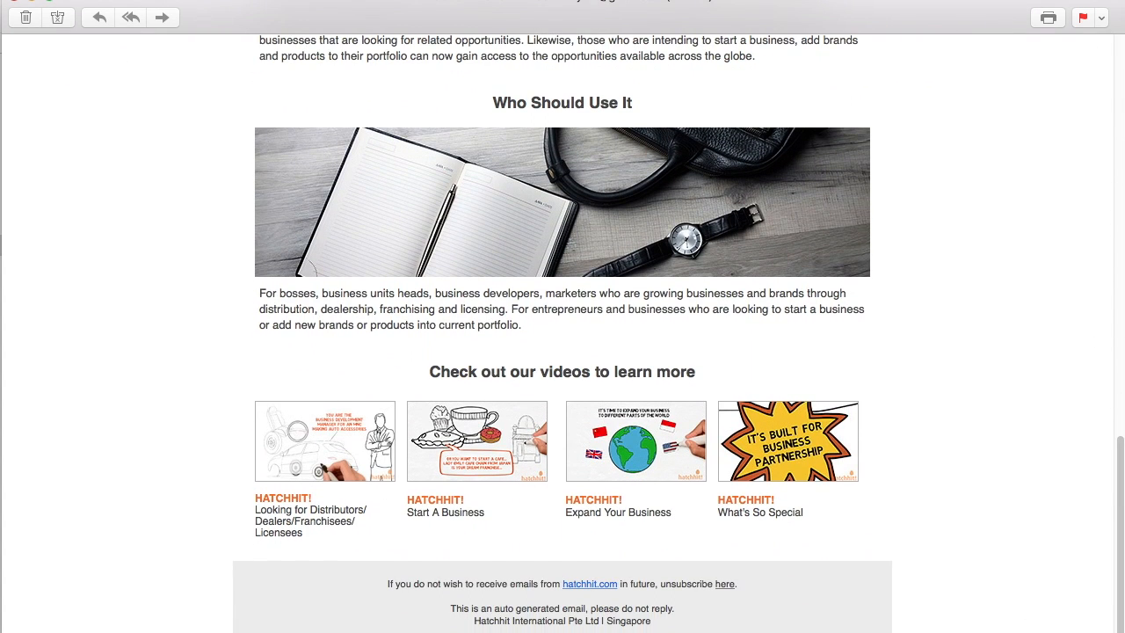
mouse_move(1123, 472)
left_mouse_down()
mouse_move(1119, 342)
mouse_move(1075, 326)
mouse_move(1113, 284)
mouse_move(1120, 172)
left_mouse_up()
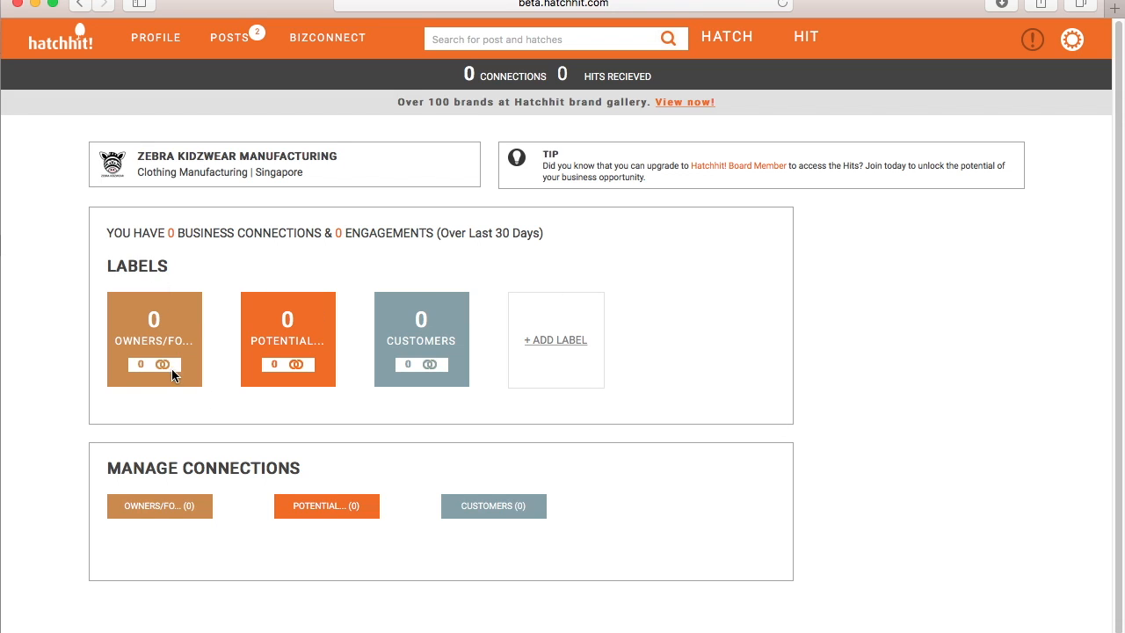
- Dismiss the Add Label dialog without choosing a label, then show the POSTS page
left_click(573, 340)
left_click(676, 157)
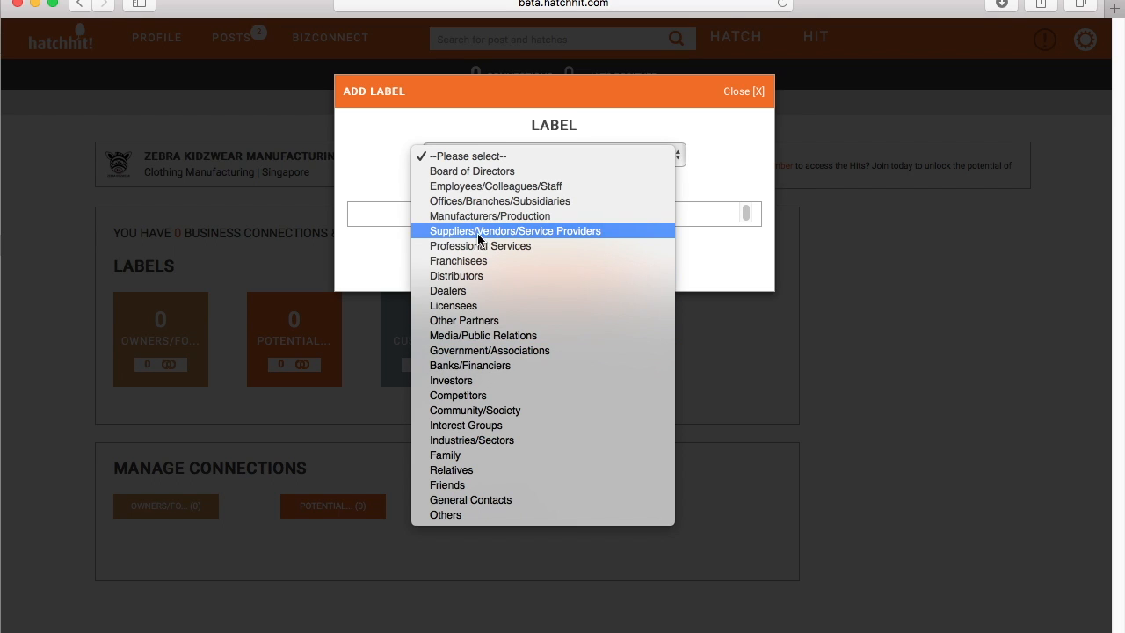
left_click(730, 164)
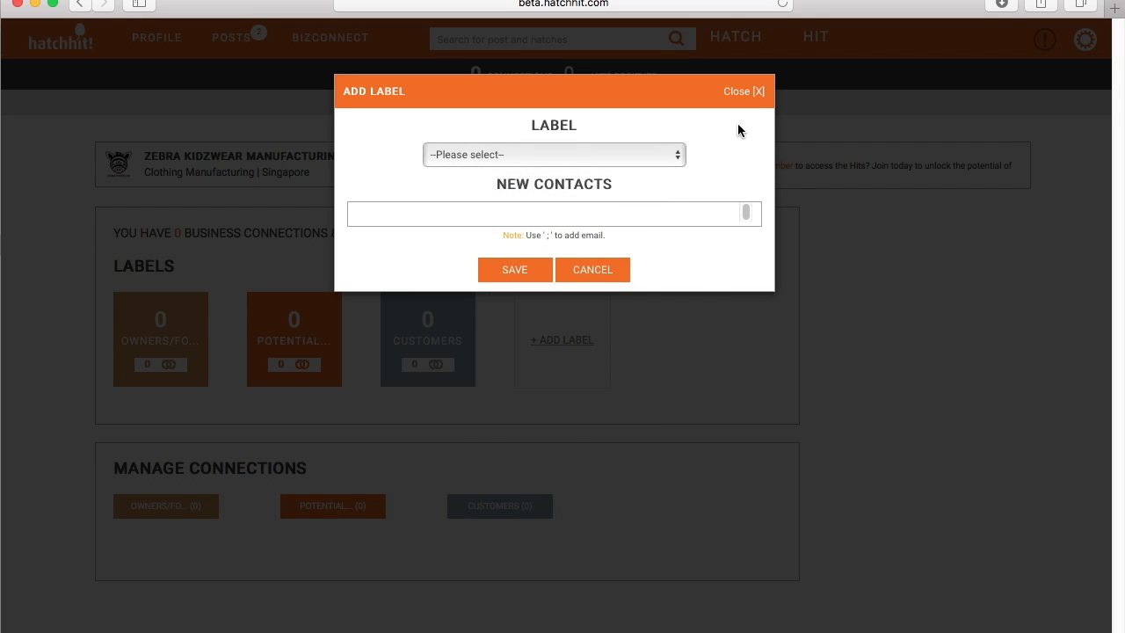
left_click(752, 94)
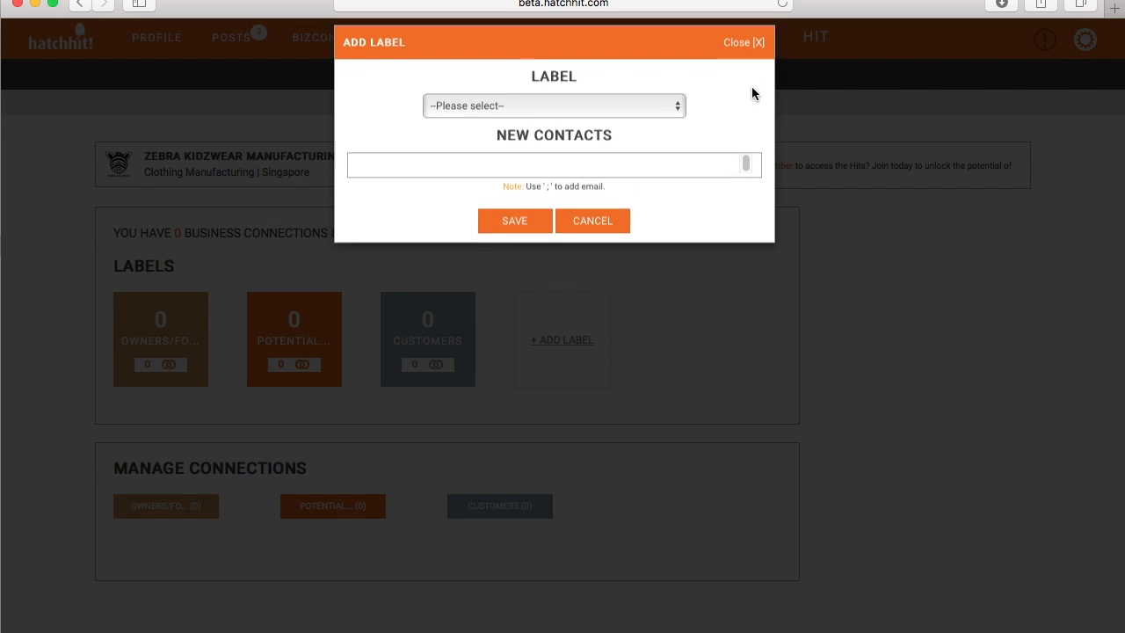
left_click(224, 44)
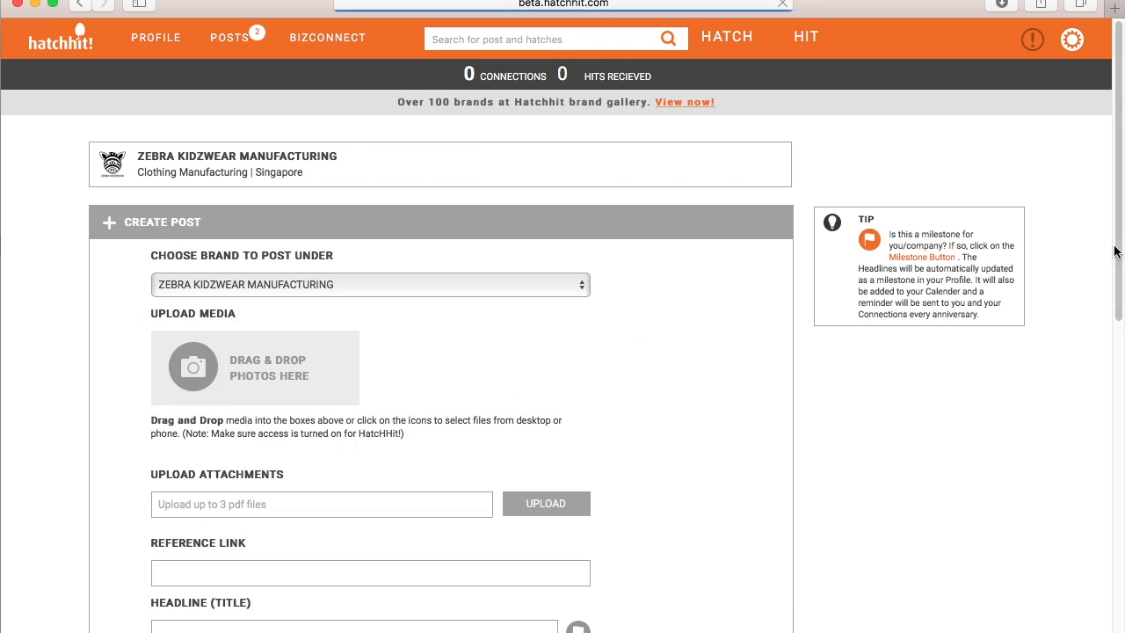
- Scroll down through the blank Create Post form dated 18/04/2017 at 2:51 PM
scroll(1112, 352, "down", 10)
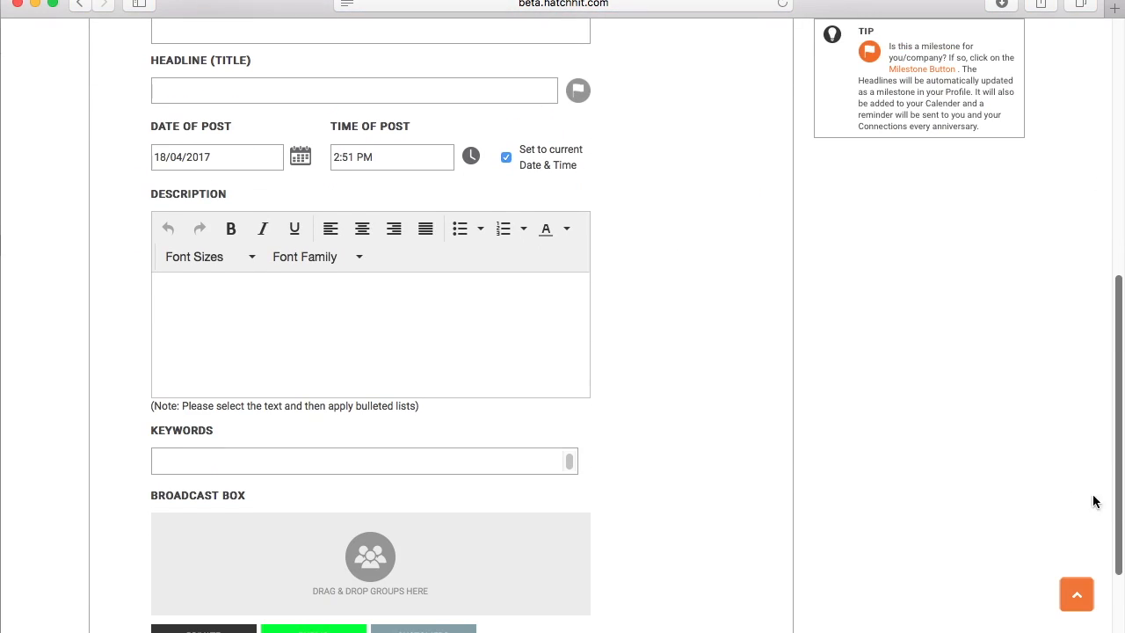
scroll(1117, 397, "down", 3)
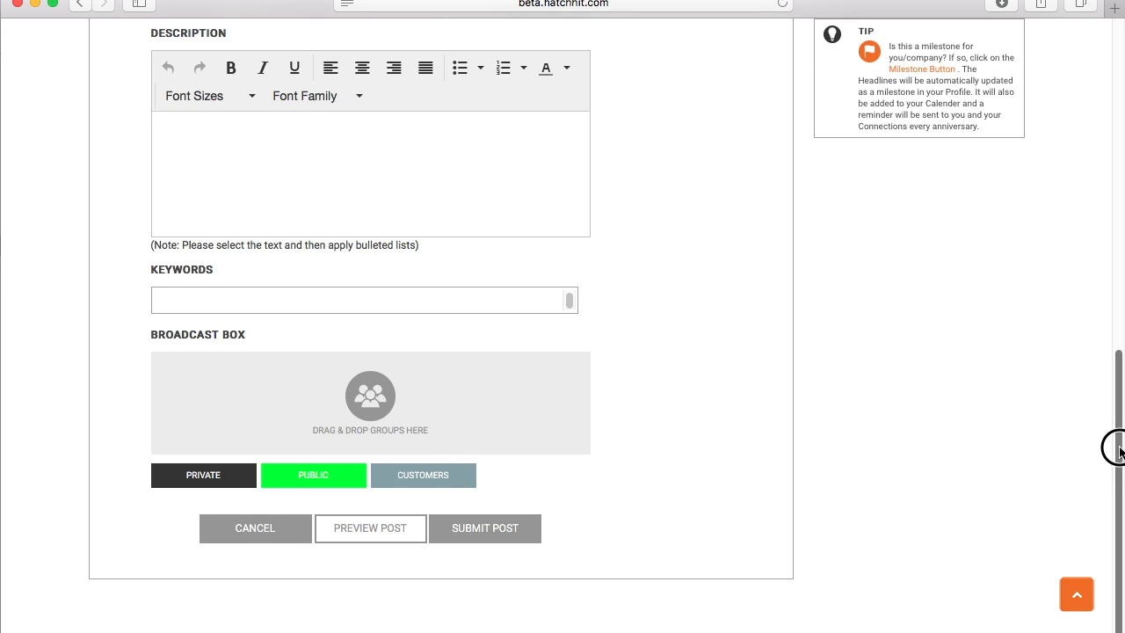
left_click_drag(1115, 448, 1075, 111)
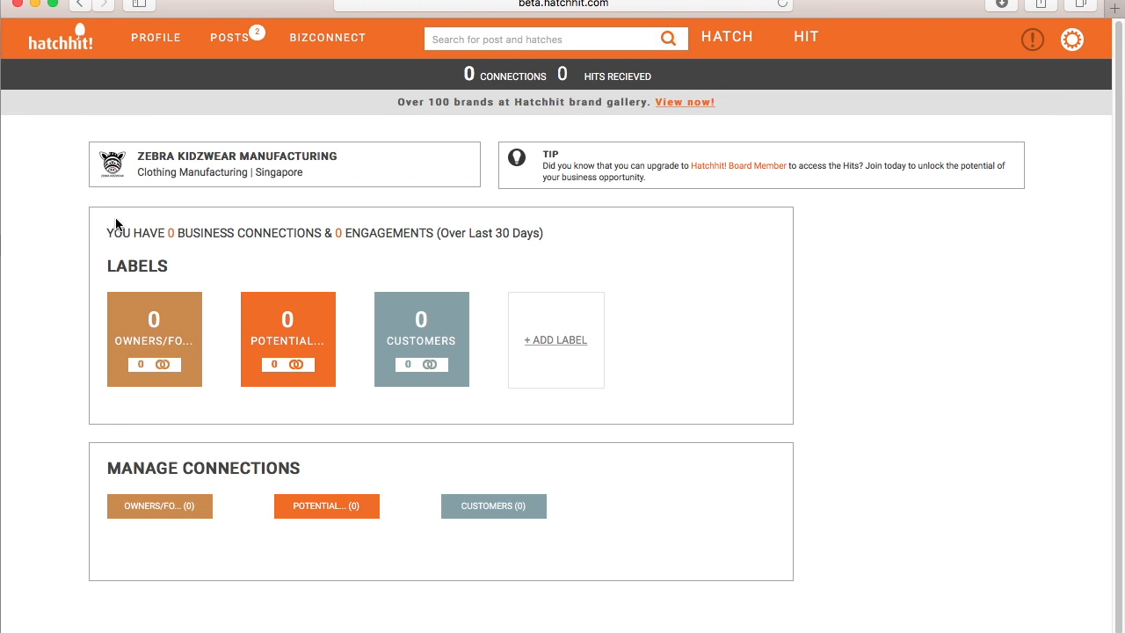